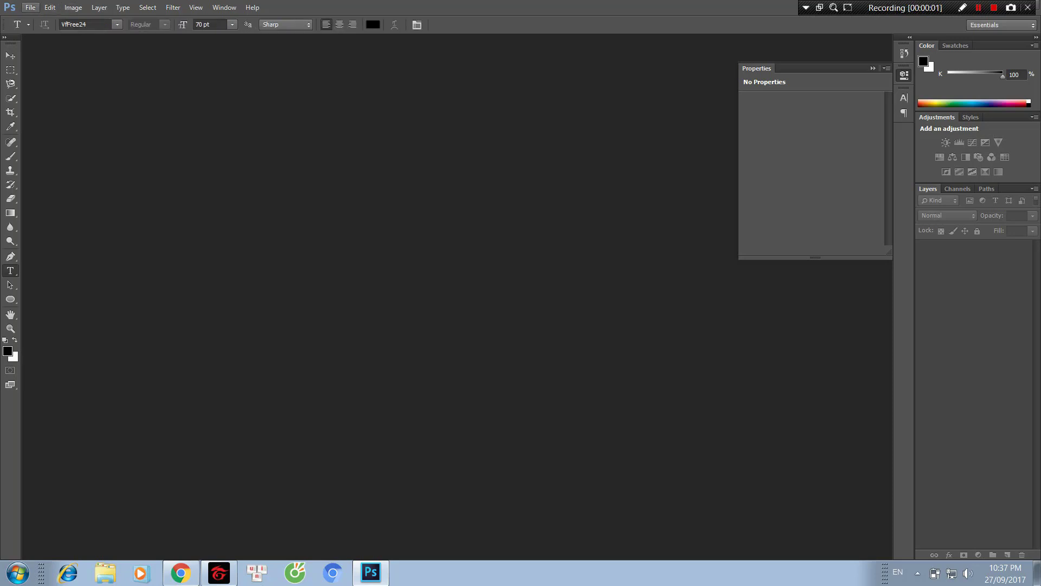
# Open IMG_20170321_090158.jpg from the Desktop folder.
pyautogui.click(30, 7)
pyautogui.click(44, 31)
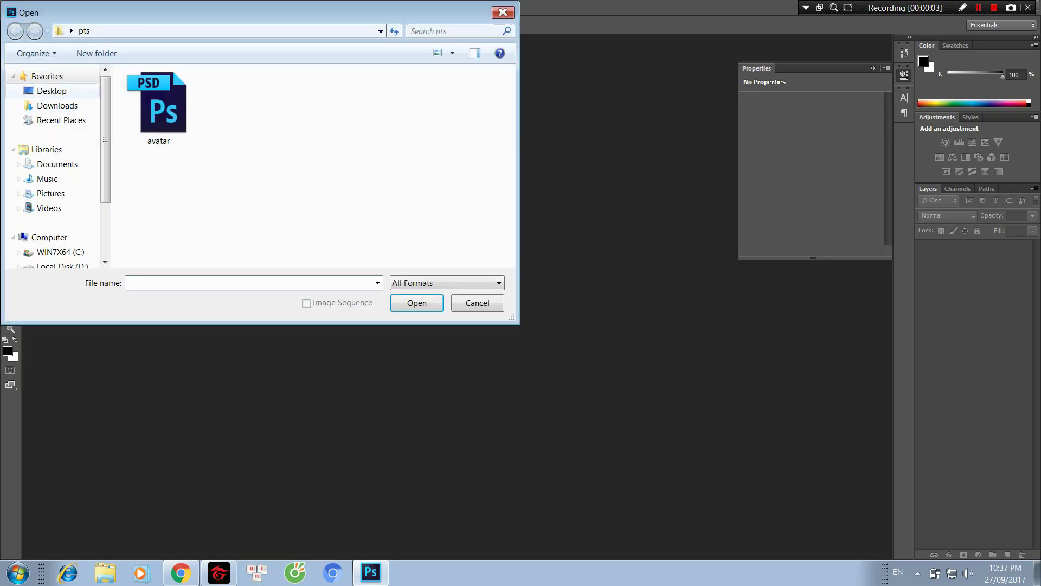
pyautogui.click(52, 91)
pyautogui.click(206, 169)
pyautogui.scroll(-5, 314, 162)
pyautogui.scroll(-3, 315, 163)
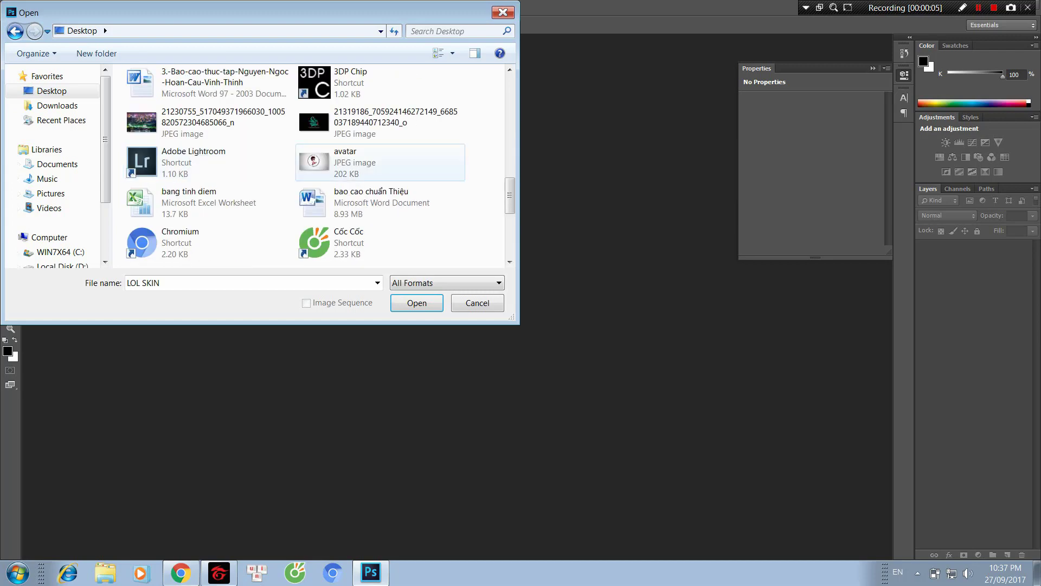
pyautogui.scroll(3, 379, 162)
pyautogui.scroll(-6, 380, 162)
pyautogui.scroll(-3, 379, 162)
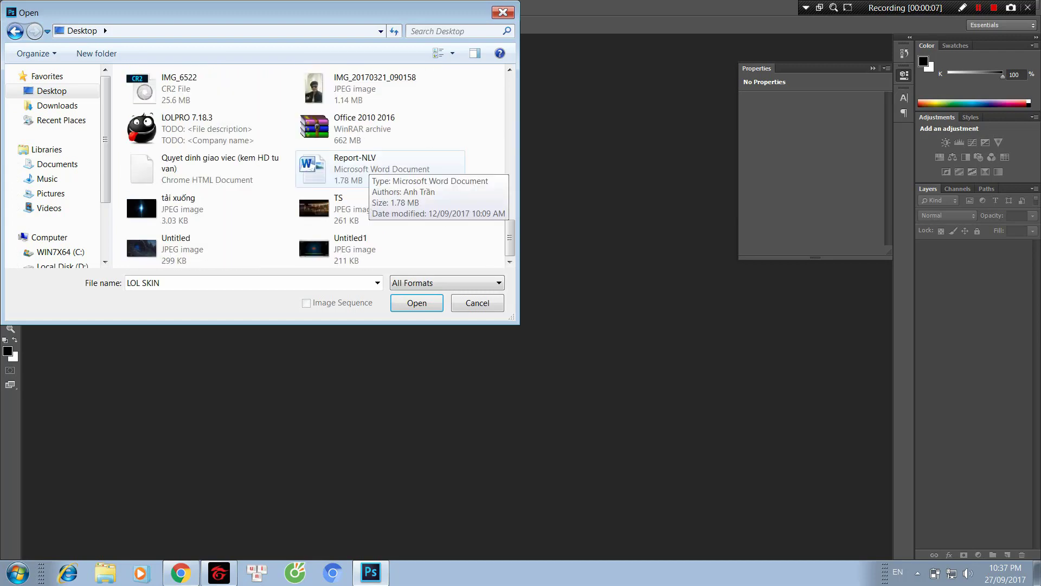
pyautogui.click(375, 86)
pyautogui.press('Return')
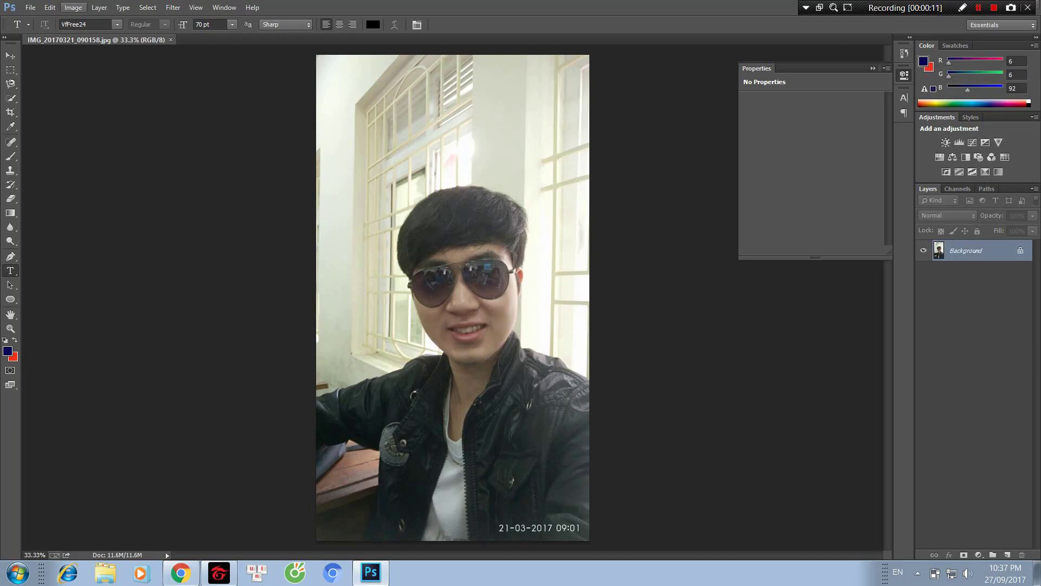
# Apply an Image > Adjustments > Threshold at level 84 to the portrait.
pyautogui.click(73, 7)
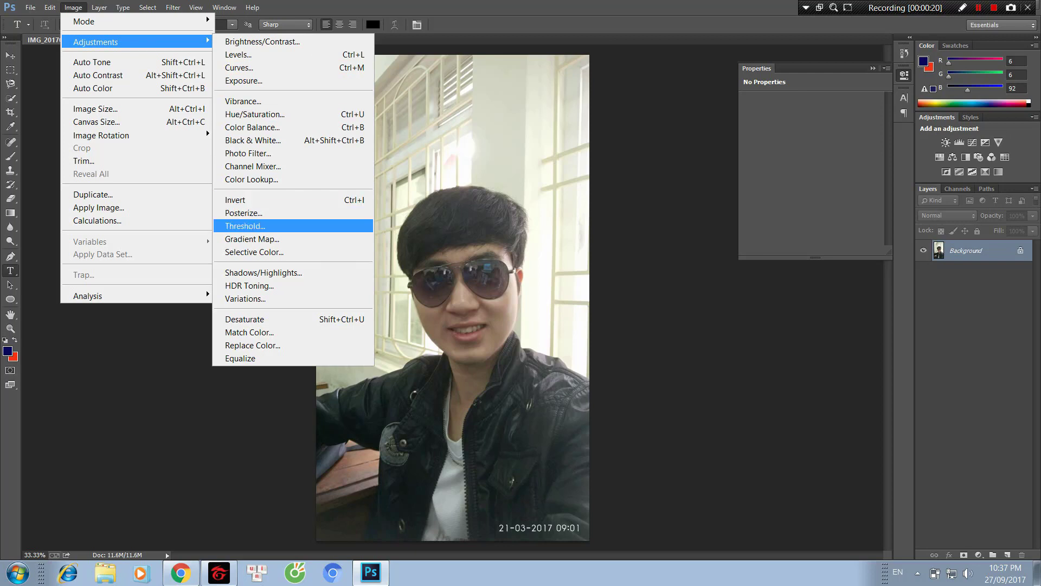
pyautogui.press('Return')
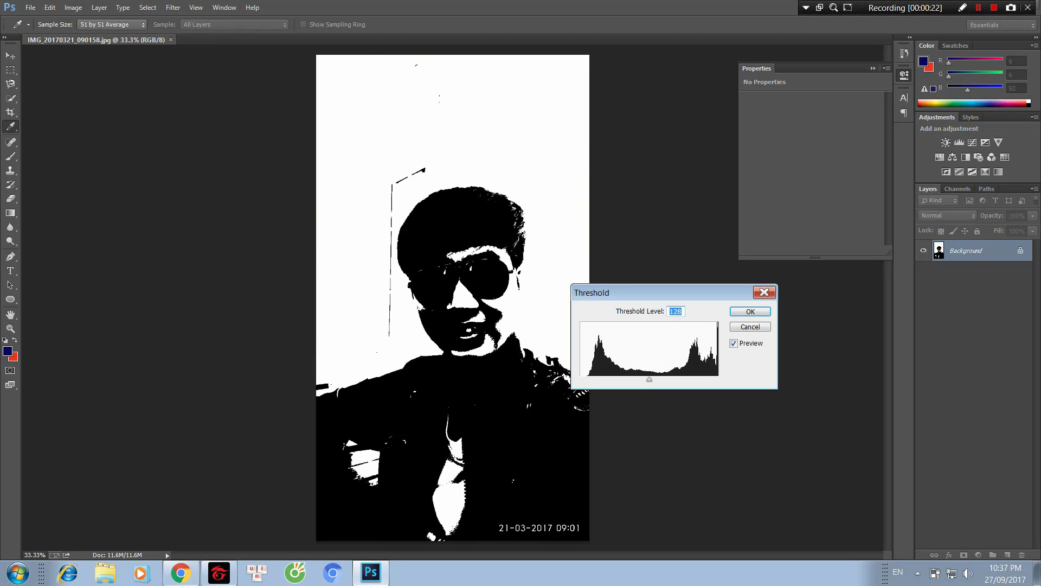
pyautogui.press('Down')
pyautogui.press('Down')
pyautogui.press('Down')
pyautogui.press('Down')
pyautogui.press('Down')
pyautogui.press('Down')
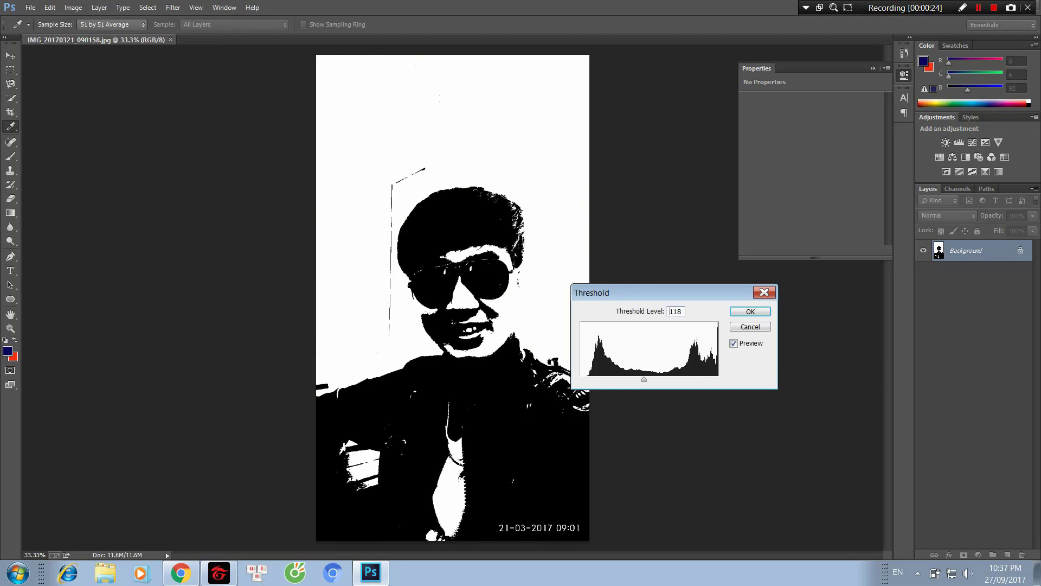
pyautogui.press('Down')
pyautogui.press('Down')
pyautogui.press('Down')
pyautogui.press('Down')
pyautogui.press('Down')
pyautogui.press('Down')
pyautogui.press('Down')
pyautogui.press('Down')
pyautogui.press('Down')
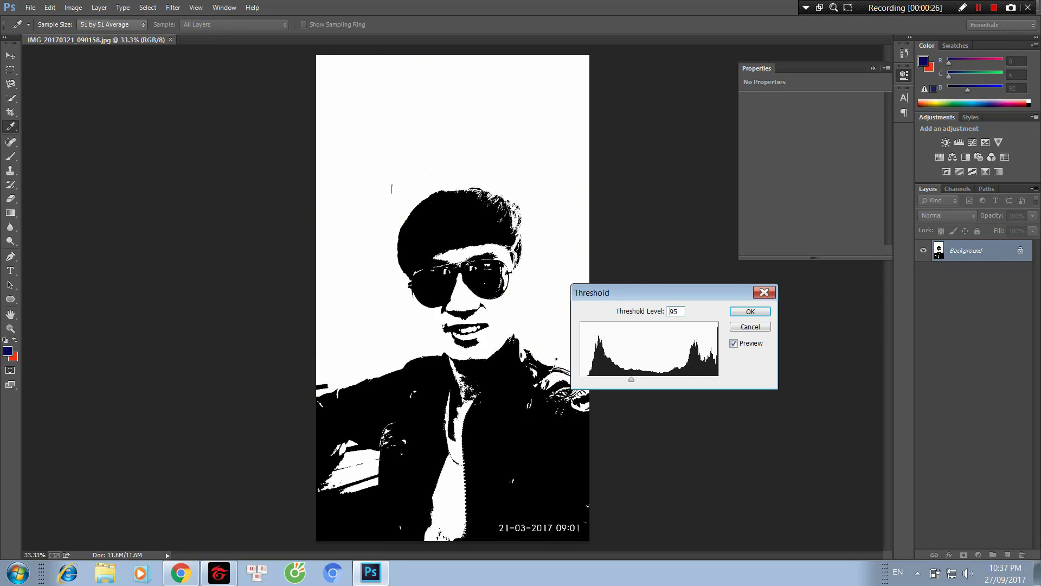
pyautogui.press('Down')
pyautogui.press('Down')
pyautogui.press('Down')
pyautogui.press('Down')
pyautogui.press('Down')
pyautogui.press('Down')
pyautogui.press('Down')
pyautogui.press('Down')
pyautogui.press('Down')
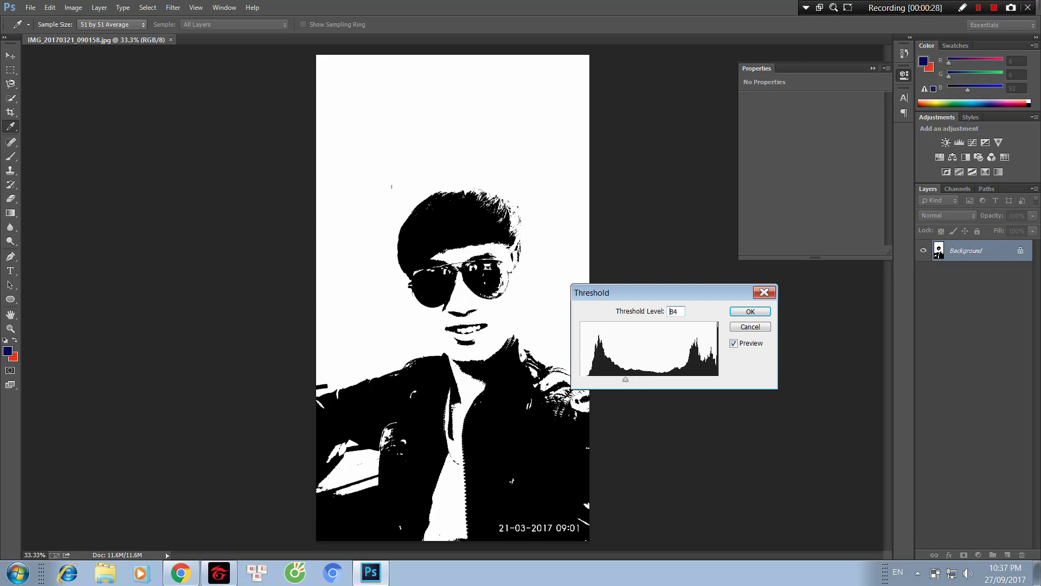
pyautogui.hotkey('ctrl', 'a')
pyautogui.press('Return')
# Create a new 1280×720 pixel document.
pyautogui.press('t')
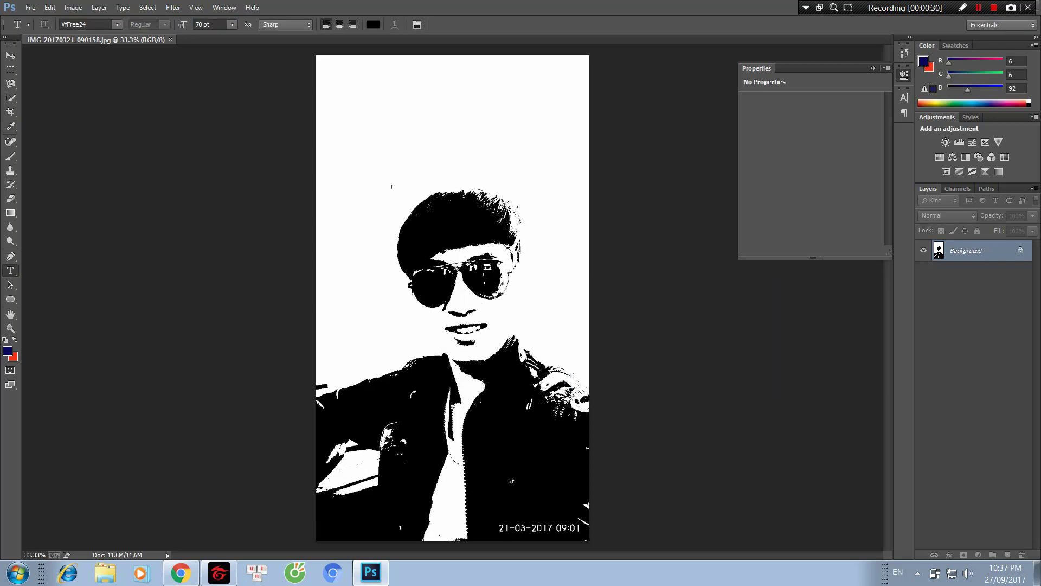
pyautogui.hotkey('alt', 'f')
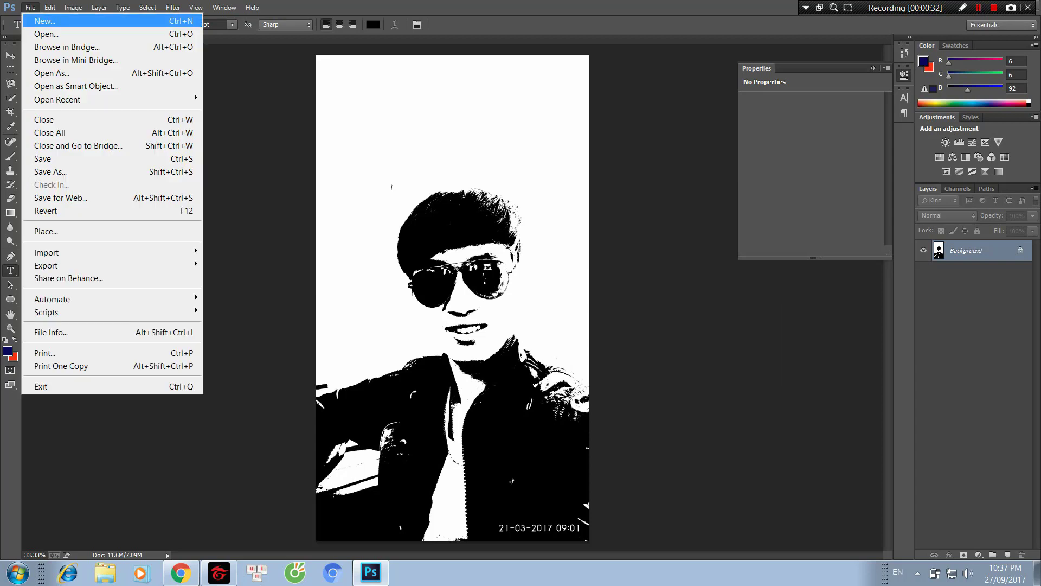
pyautogui.press('Down')
pyautogui.press('Up')
pyautogui.press('Return')
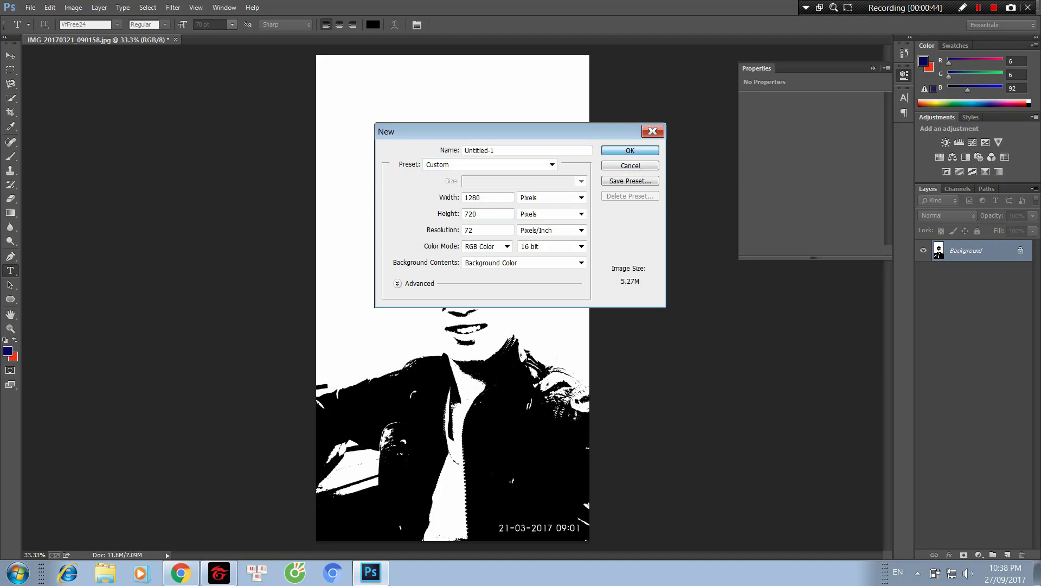
pyautogui.click(630, 150)
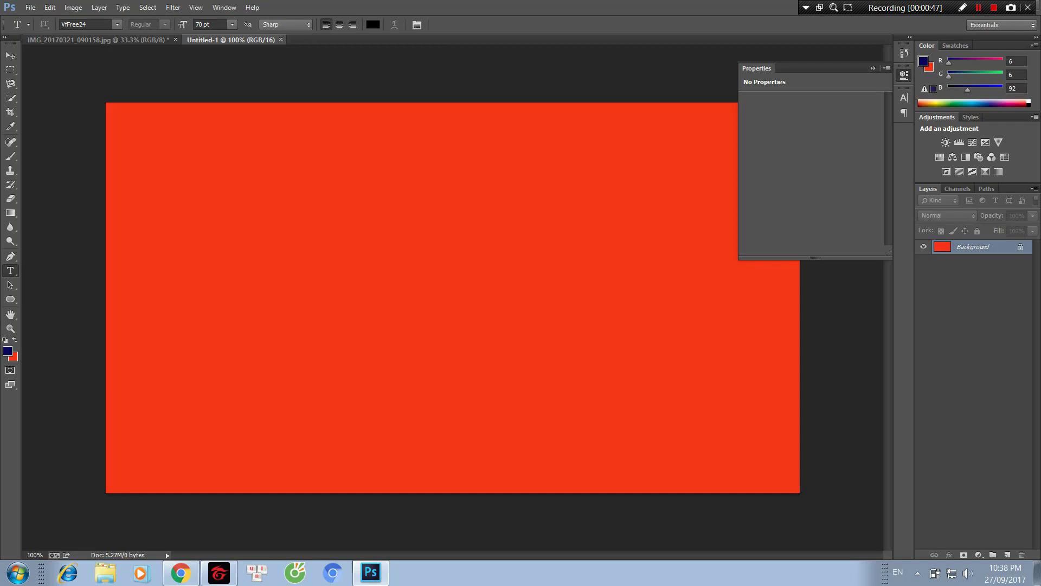
# Set the foreground colour to #fbfbfb and fill the Background layer with it.
pyautogui.click(8, 351)
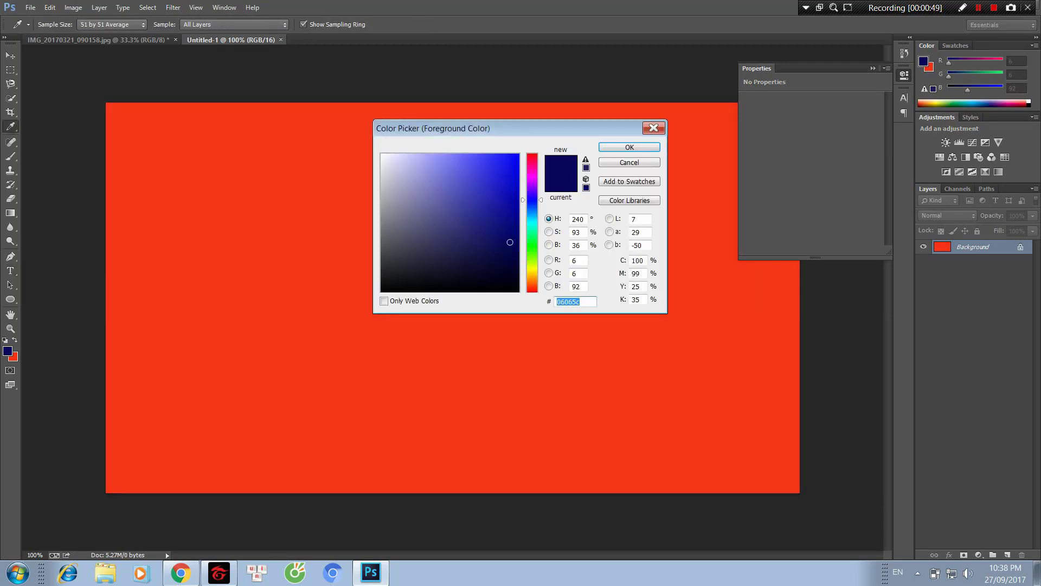
pyautogui.write('fbfbfb')
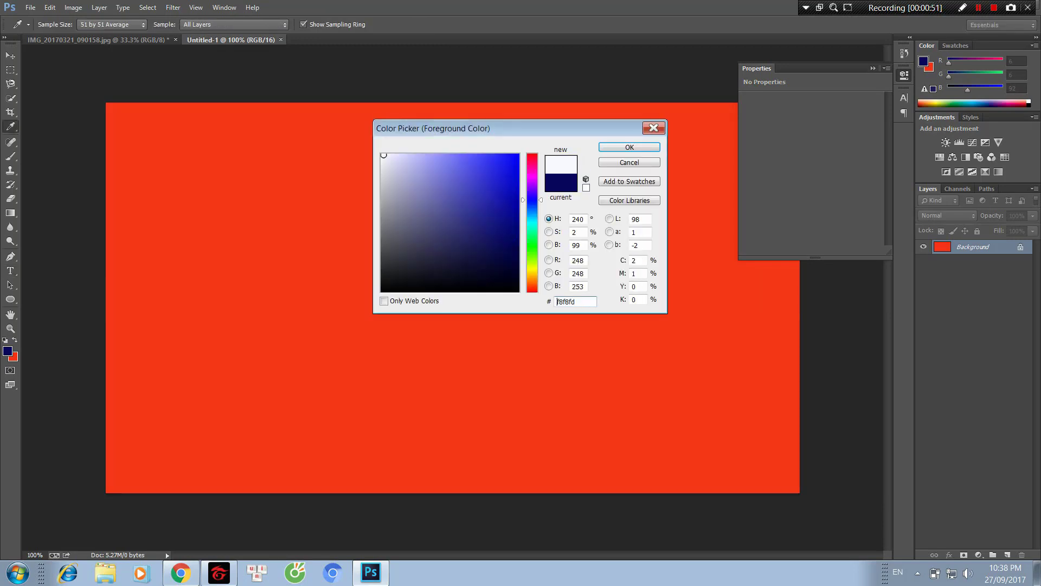
pyautogui.press('Return')
pyautogui.press('t')
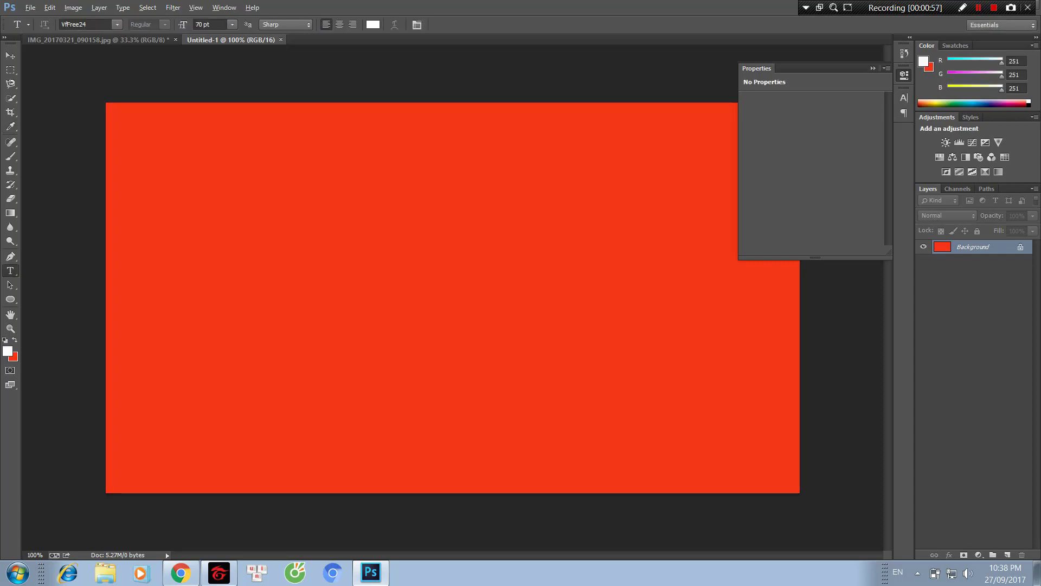
pyautogui.hotkey('ctrl', 'Delete')
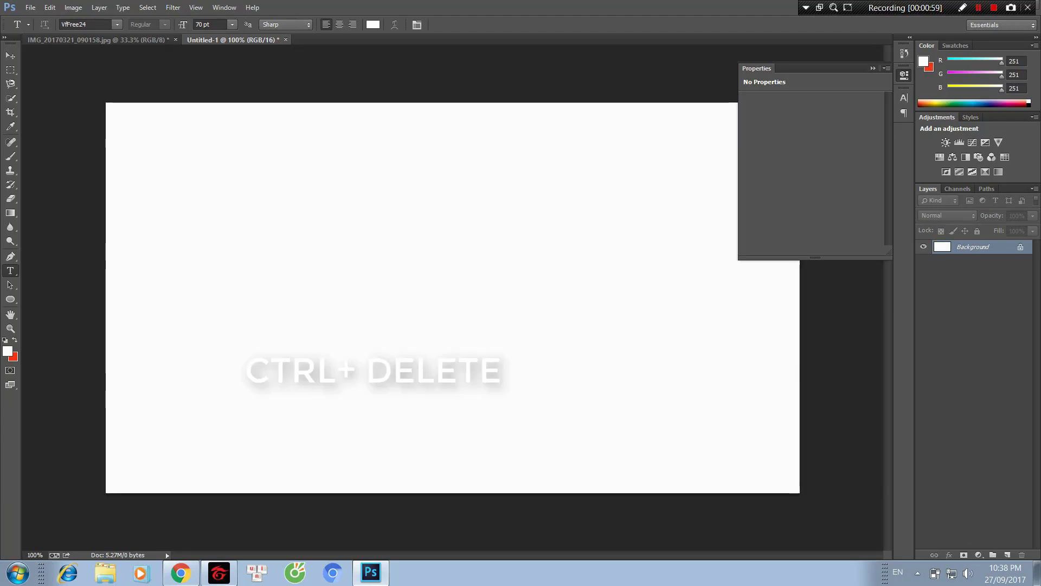
# Add a Gradient fill layer with a black-to-transparent gradient.
pyautogui.click(978, 554)
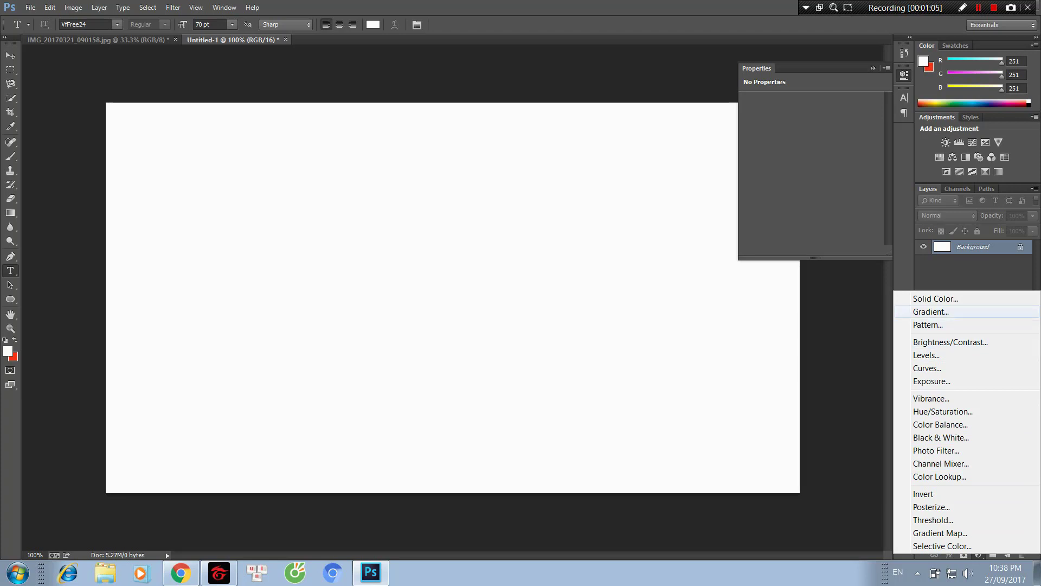
pyautogui.click(931, 311)
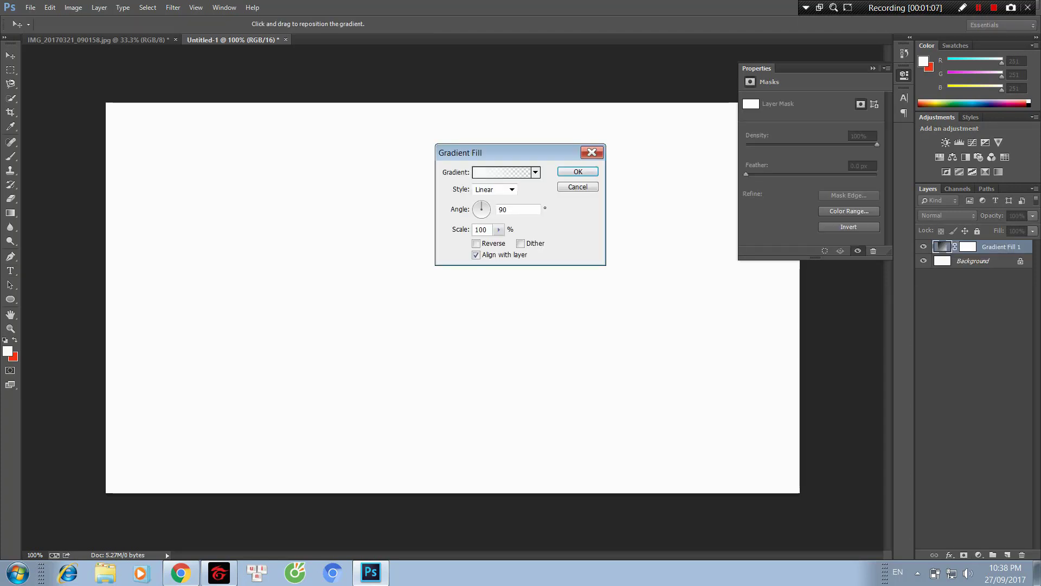
pyautogui.click(502, 172)
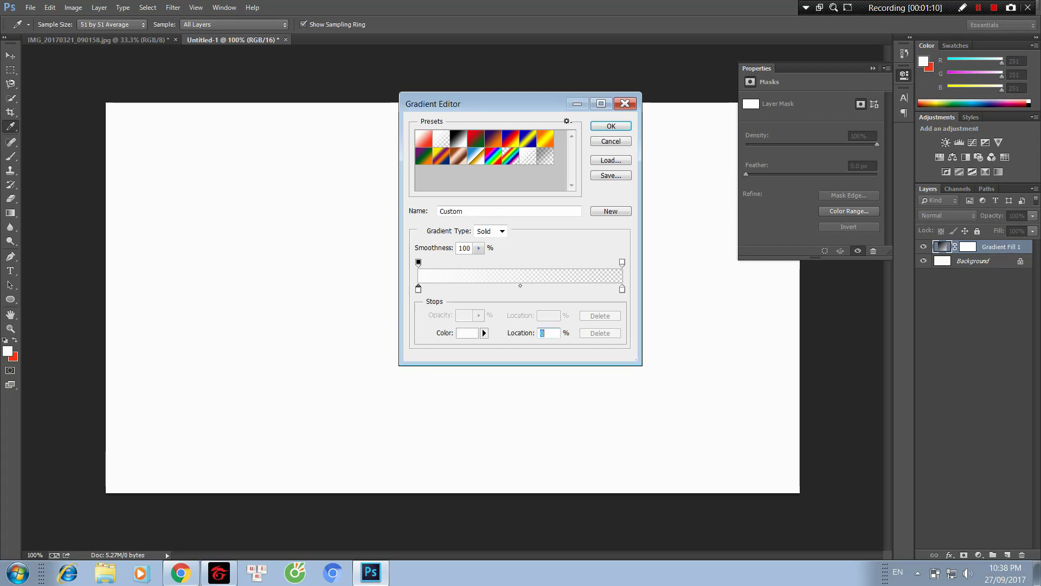
pyautogui.click(467, 332)
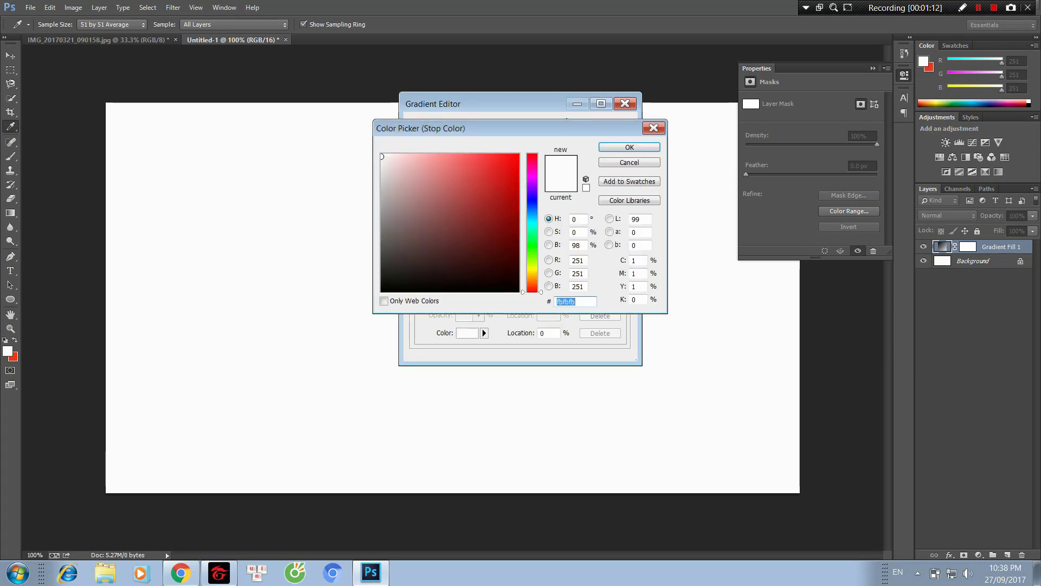
pyautogui.write('000000')
pyautogui.press('Return')
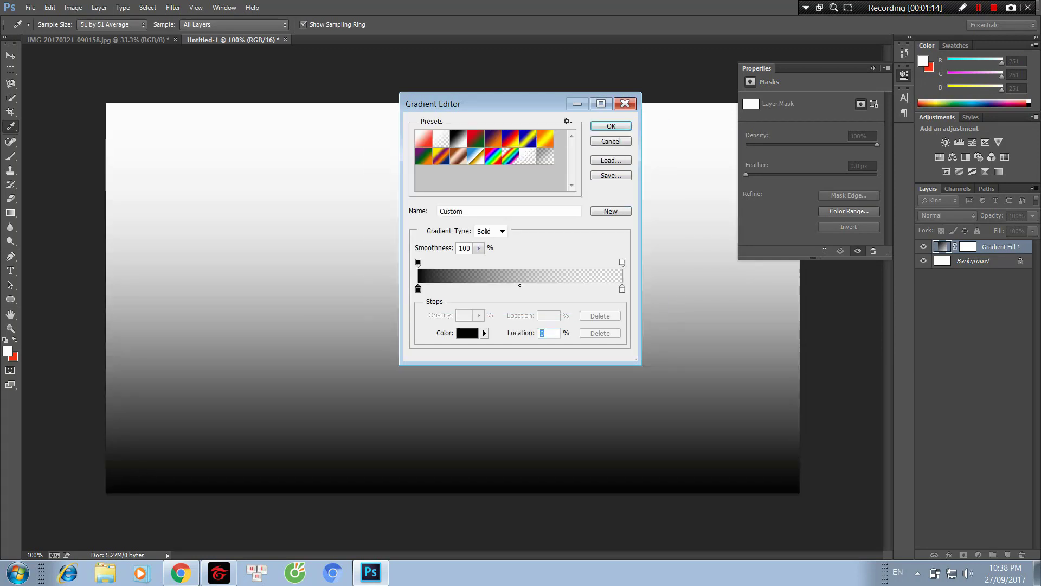
pyautogui.click(610, 126)
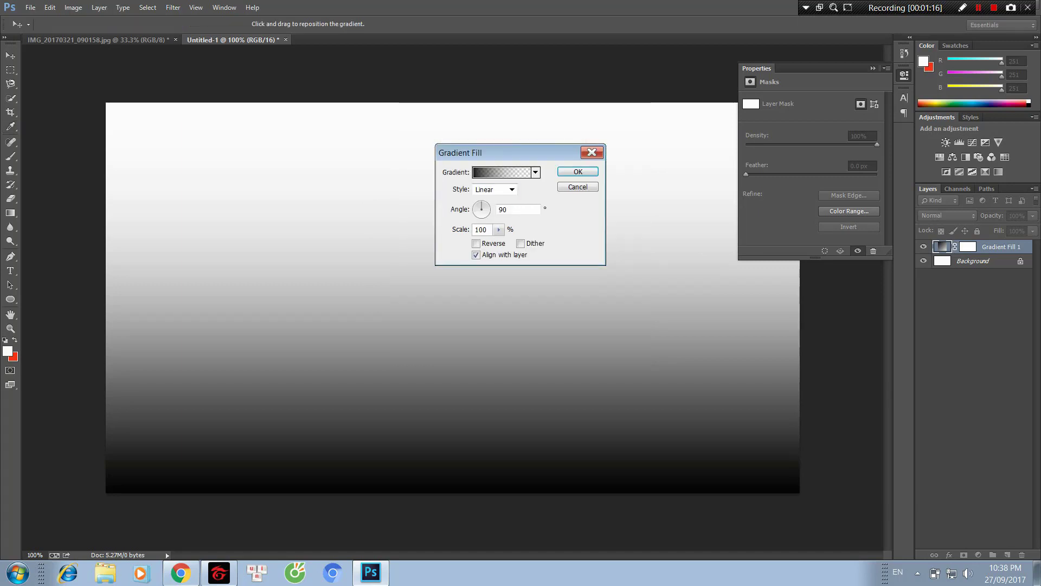
# Make the gradient Radial and Reversed at about 238% scale, and confirm.
pyautogui.click(494, 189)
pyautogui.click(488, 212)
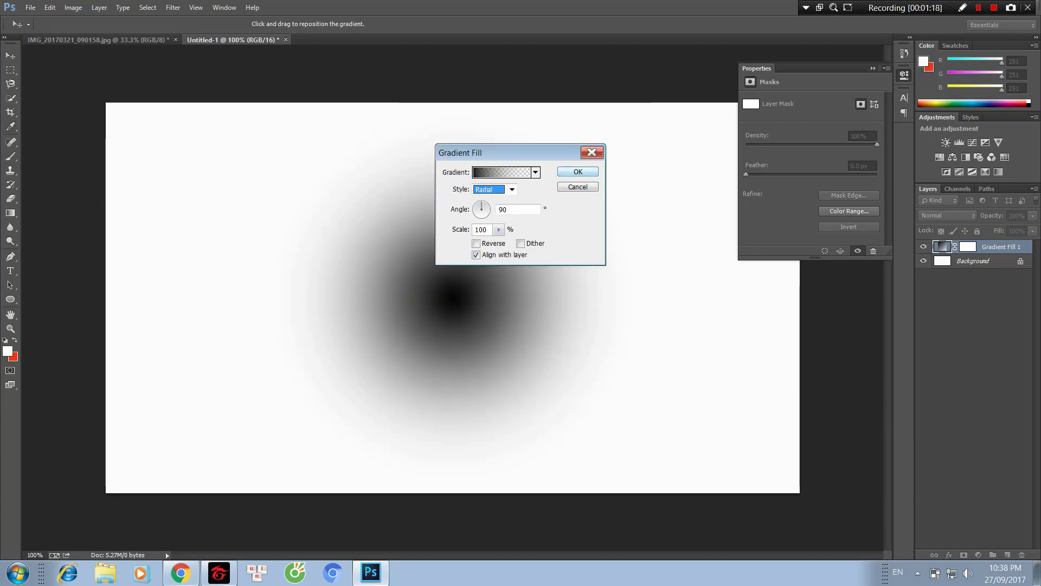
pyautogui.click(476, 244)
pyautogui.click(499, 230)
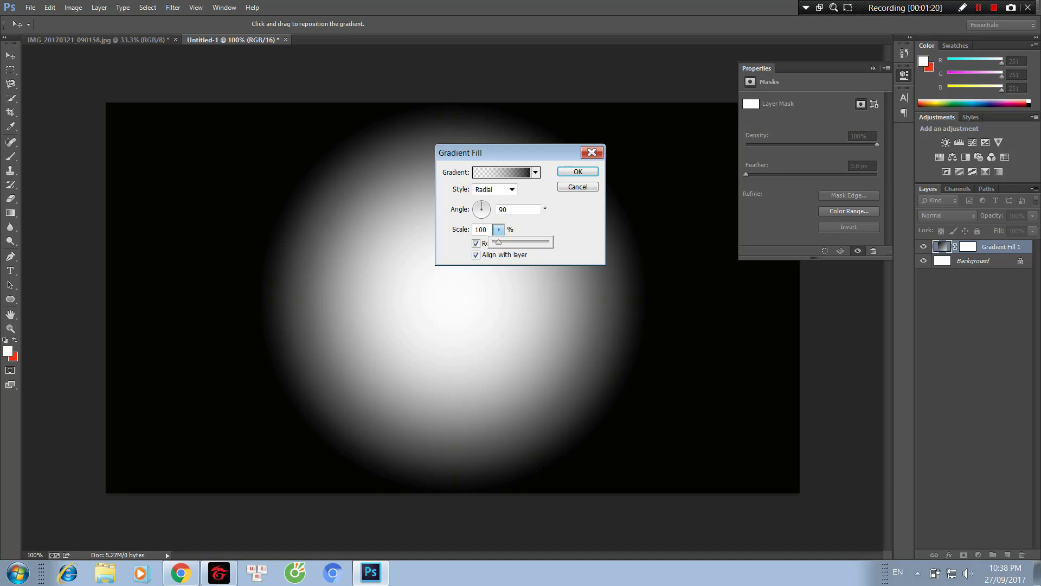
pyautogui.moveTo(498, 243); pyautogui.dragTo(506, 242)
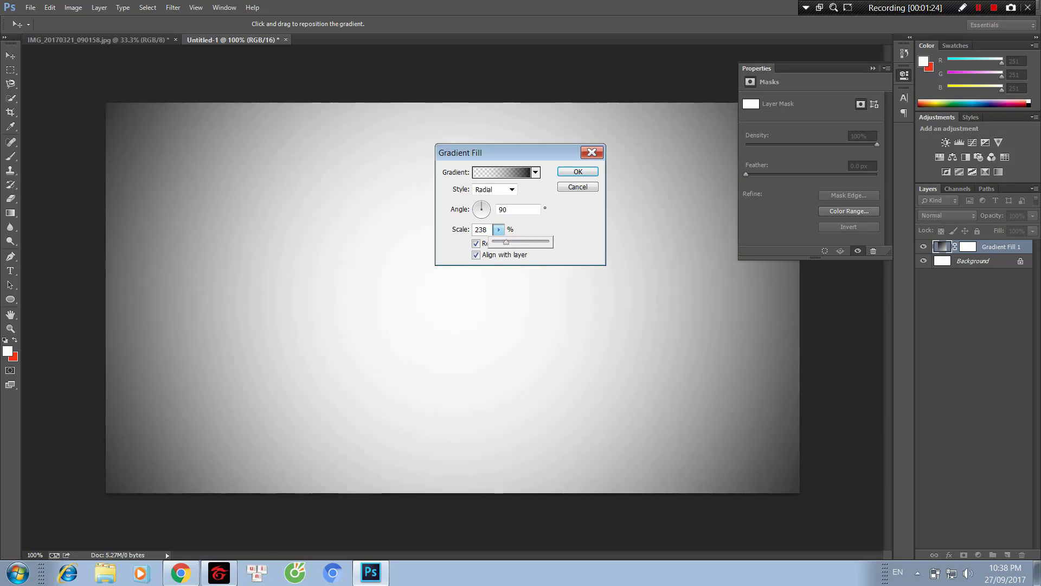
pyautogui.click(577, 172)
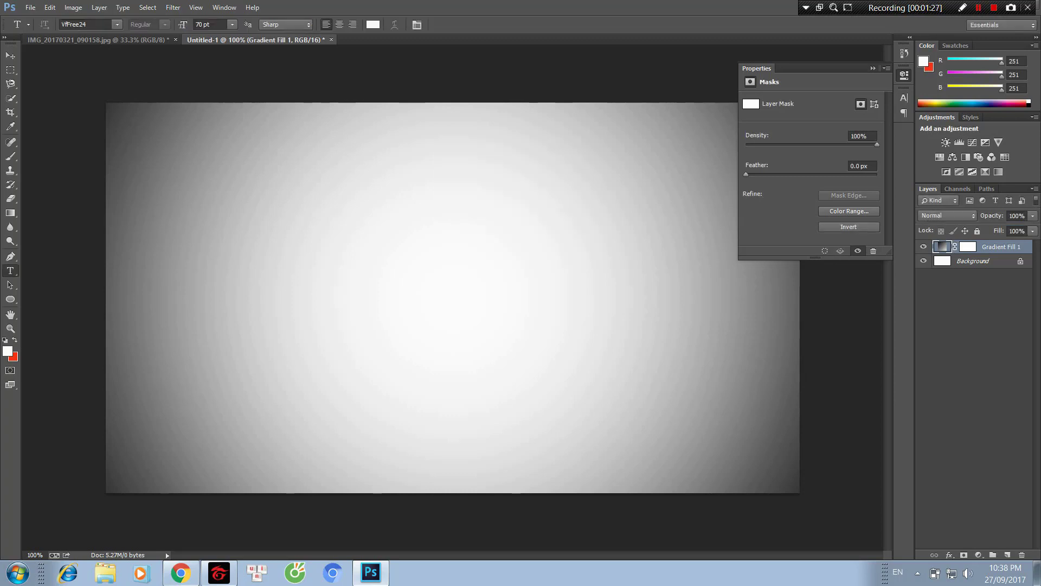
pyautogui.hotkey('ctrl', 'Tab')
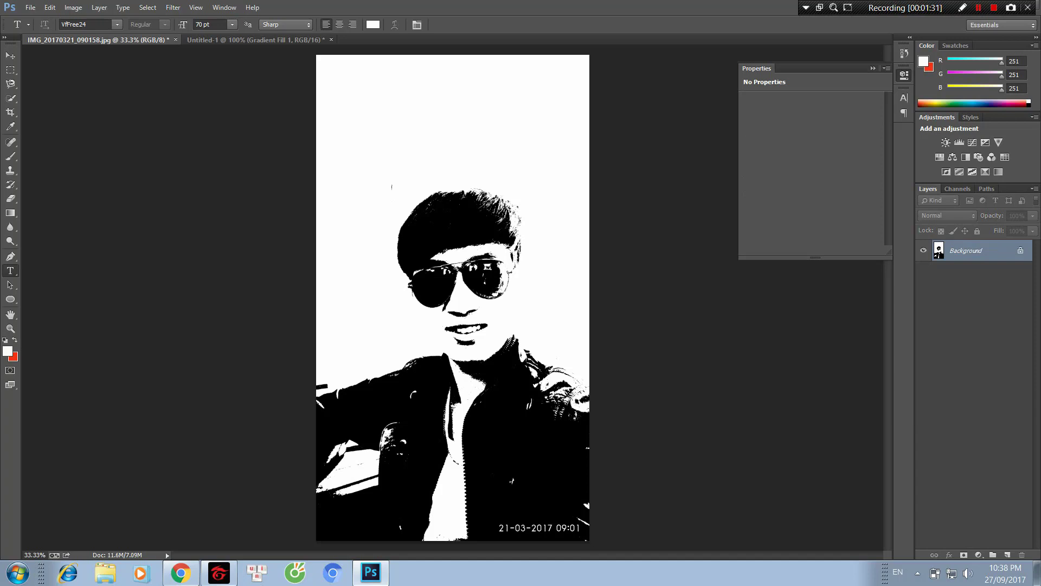
# Drag the black-and-white portrait into the gradient document as a new layer.
pyautogui.moveTo(98, 40); pyautogui.dragTo(107, 94)
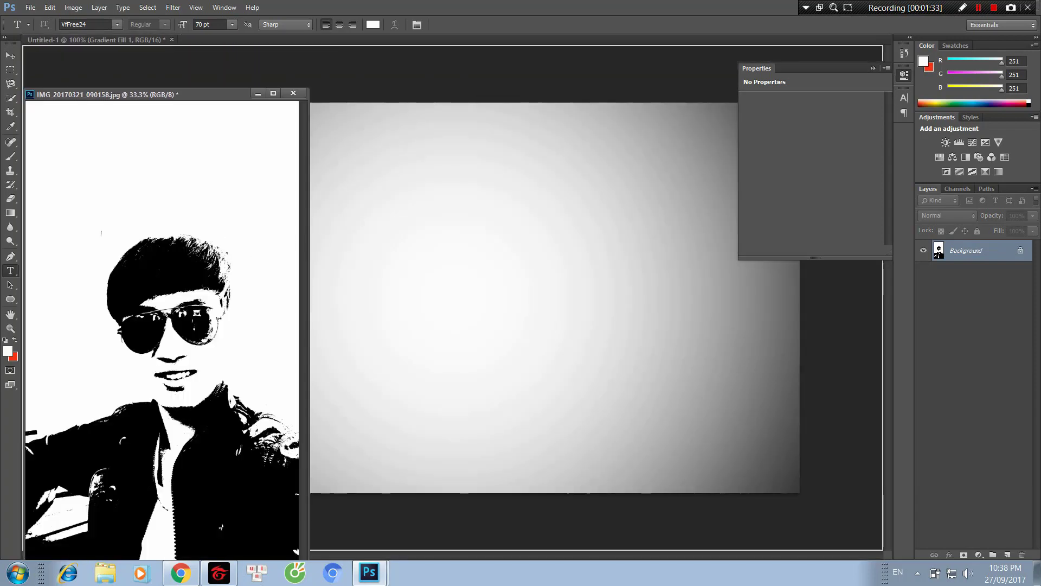
pyautogui.moveTo(965, 250); pyautogui.dragTo(542, 298)
pyautogui.press('Return')
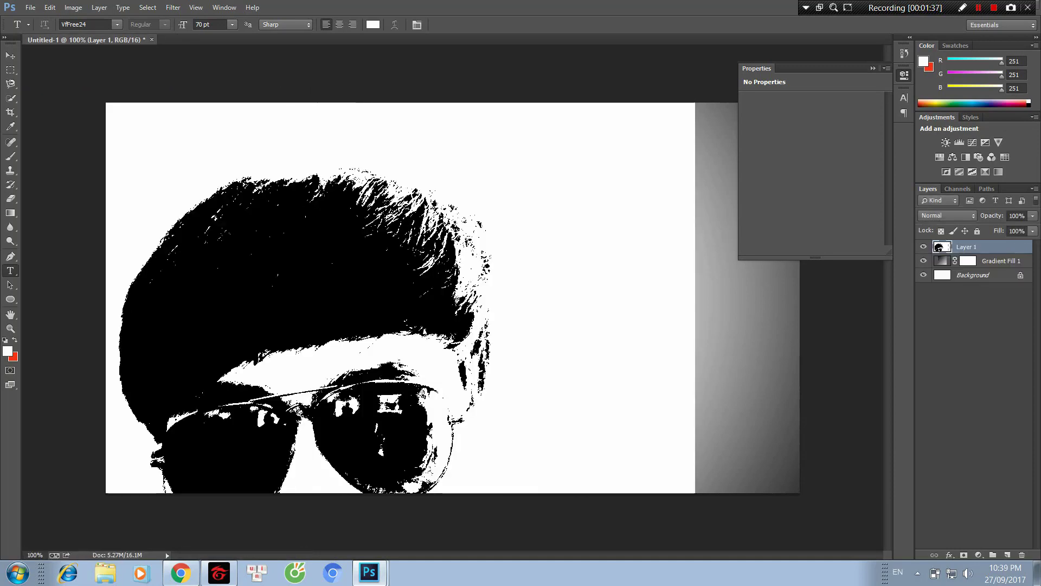
# Free Transform the portrait layer to resize it and centre it over the vignette.
pyautogui.hotkey('ctrl', 't')
pyautogui.moveTo(494, 135); pyautogui.dragTo(489, 464)
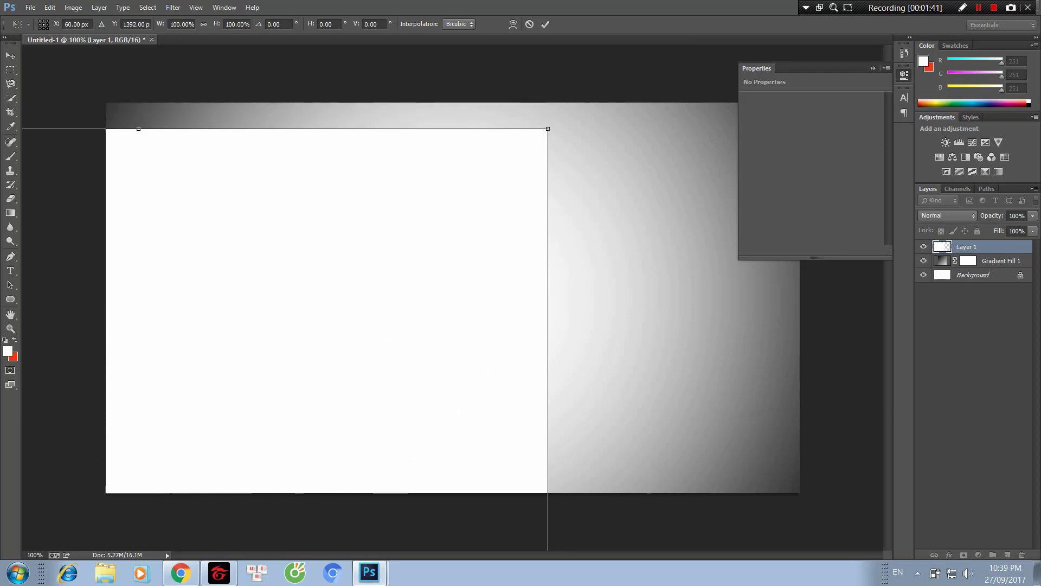
pyautogui.moveTo(548, 128)
pyautogui.mouseDown()
pyautogui.moveTo(610, 140)
pyautogui.moveTo(567, 179)
pyautogui.mouseUp()
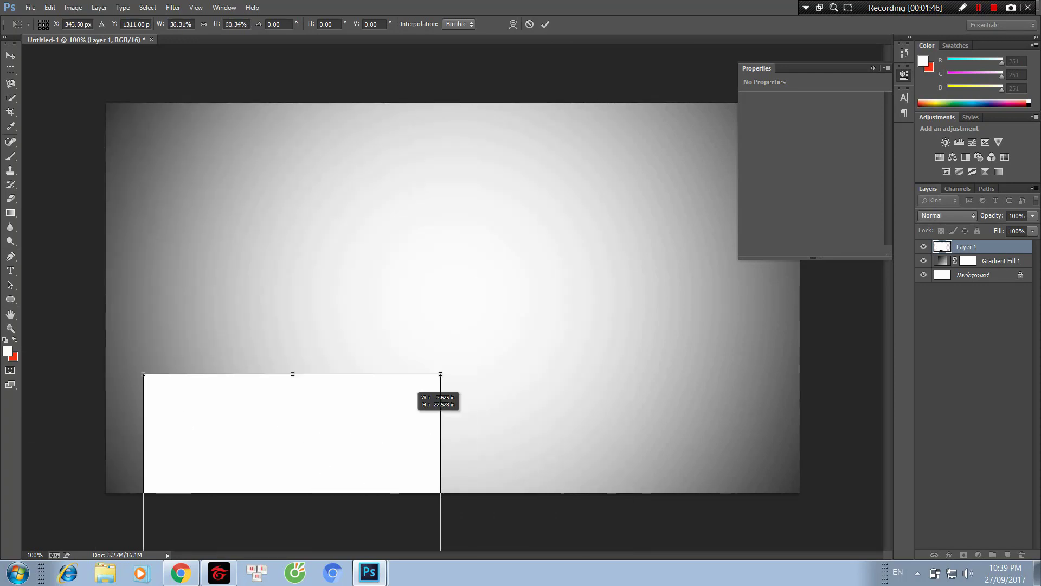
pyautogui.moveTo(446, 325); pyautogui.dragTo(476, 244)
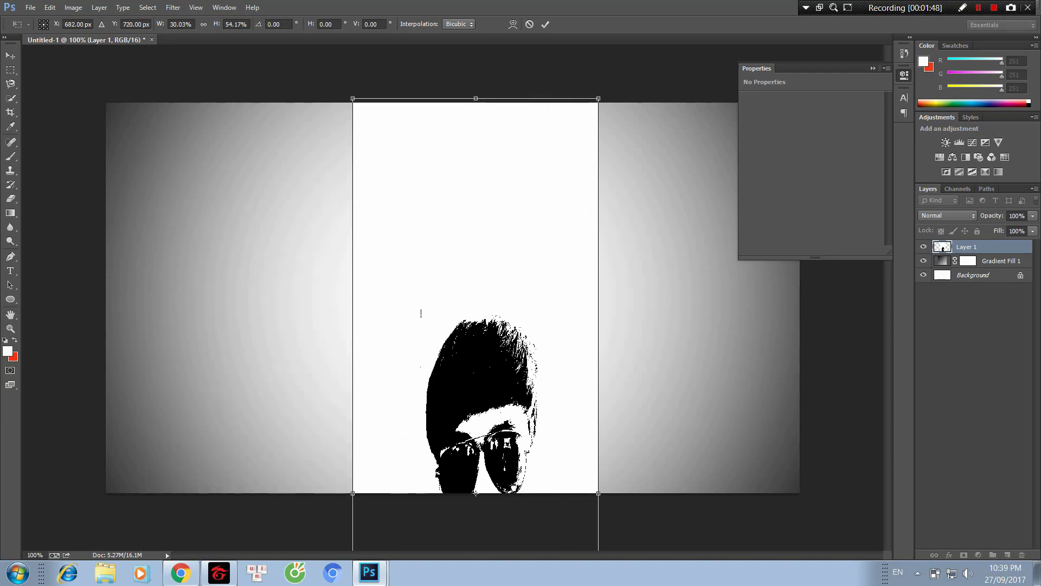
pyautogui.moveTo(598, 99)
pyautogui.mouseDown()
pyautogui.moveTo(570, 361)
pyautogui.moveTo(538, 437)
pyautogui.mouseUp()
pyautogui.moveTo(461, 461); pyautogui.dragTo(460, 141)
pyautogui.moveTo(537, 117)
pyautogui.mouseDown()
pyautogui.moveTo(535, 197)
pyautogui.moveTo(500, 391)
pyautogui.mouseUp()
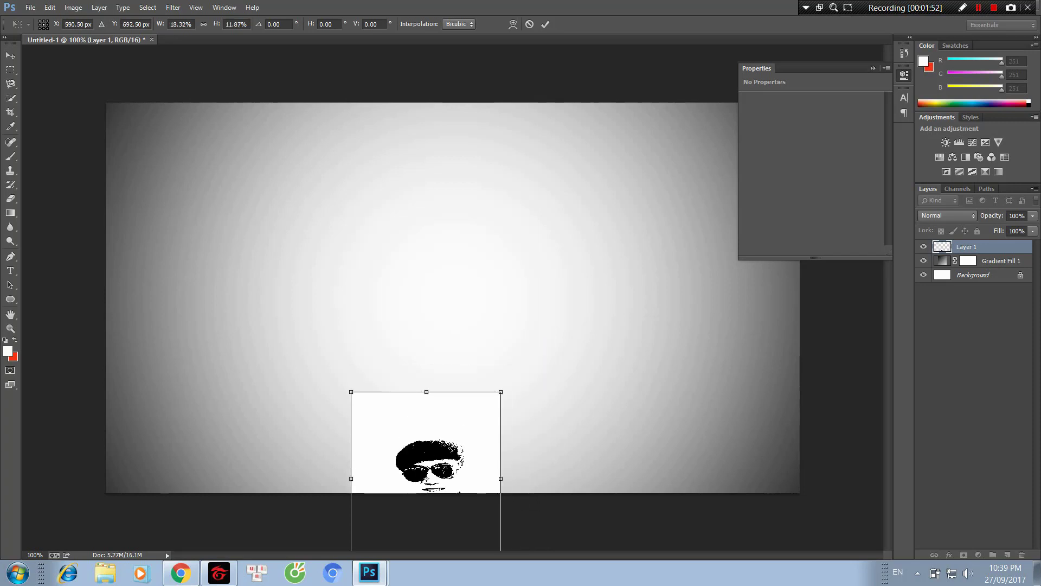
pyautogui.moveTo(442, 475)
pyautogui.mouseDown()
pyautogui.moveTo(465, 364)
pyautogui.moveTo(467, 237)
pyautogui.moveTo(470, 310)
pyautogui.mouseUp()
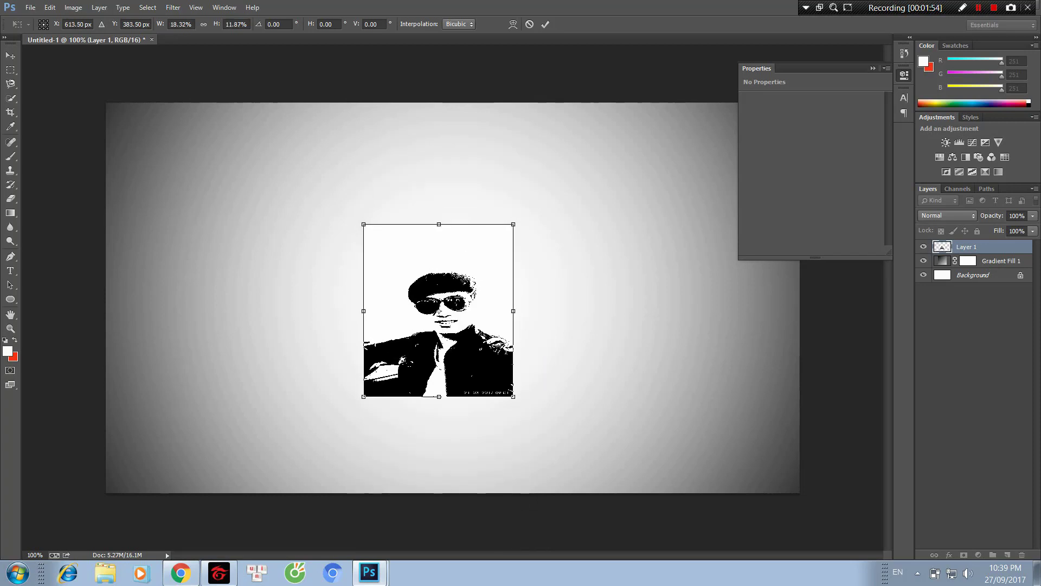
pyautogui.moveTo(510, 224)
pyautogui.mouseDown()
pyautogui.moveTo(536, 104)
pyautogui.moveTo(551, 103)
pyautogui.mouseUp()
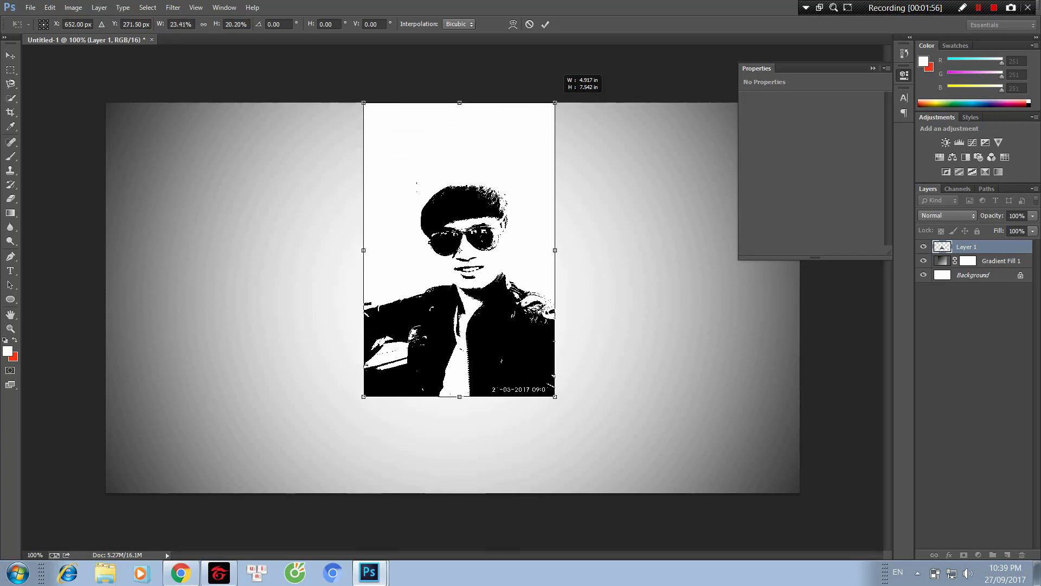
pyautogui.moveTo(468, 313)
pyautogui.mouseDown()
pyautogui.moveTo(458, 355)
pyautogui.moveTo(463, 338)
pyautogui.mouseUp()
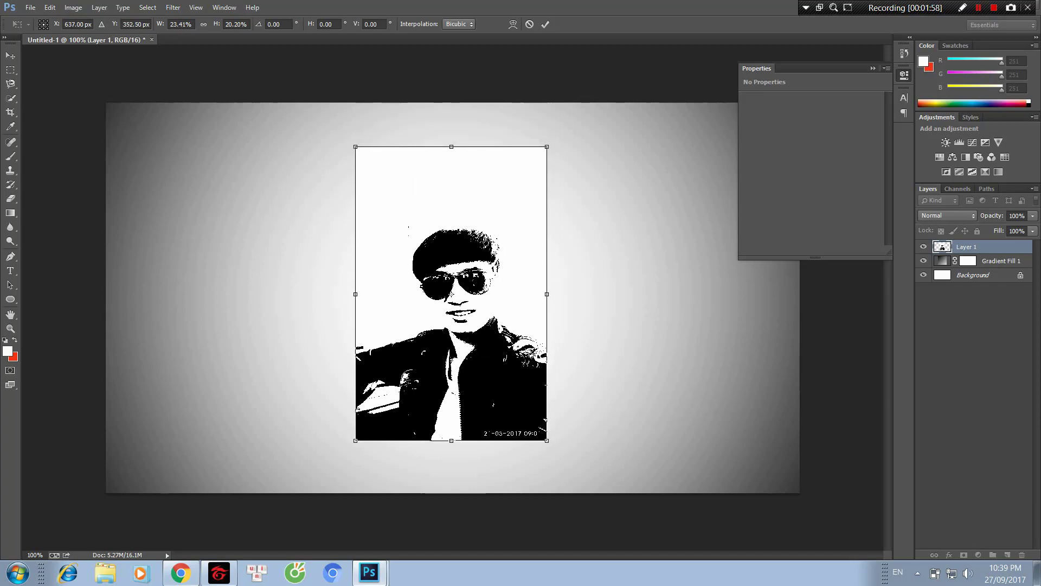
pyautogui.moveTo(547, 146); pyautogui.dragTo(551, 119)
pyautogui.moveTo(515, 303); pyautogui.dragTo(501, 322)
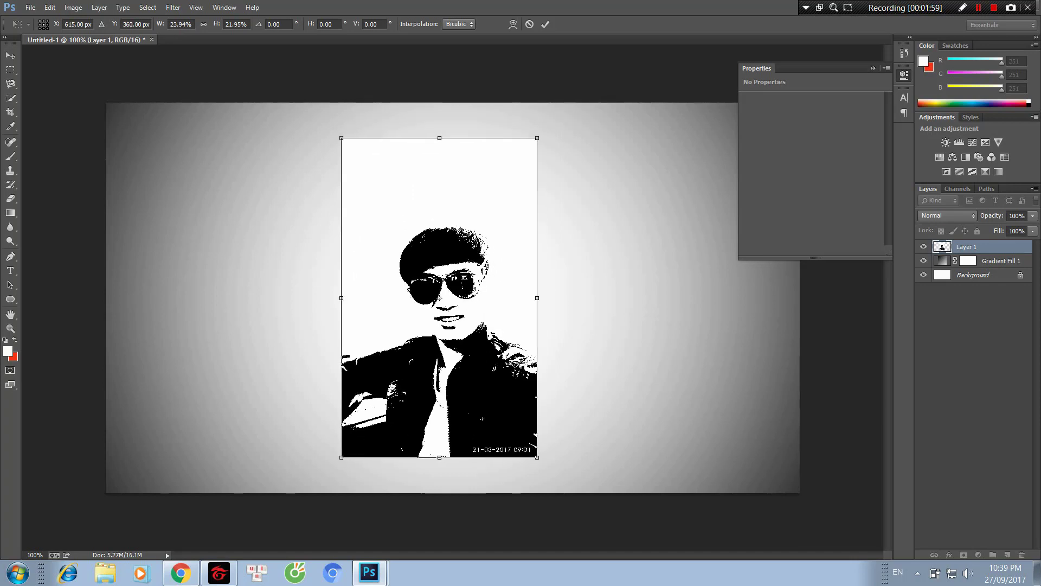
pyautogui.moveTo(537, 137); pyautogui.dragTo(549, 111)
pyautogui.moveTo(518, 326); pyautogui.dragTo(508, 266)
pyautogui.press('t')
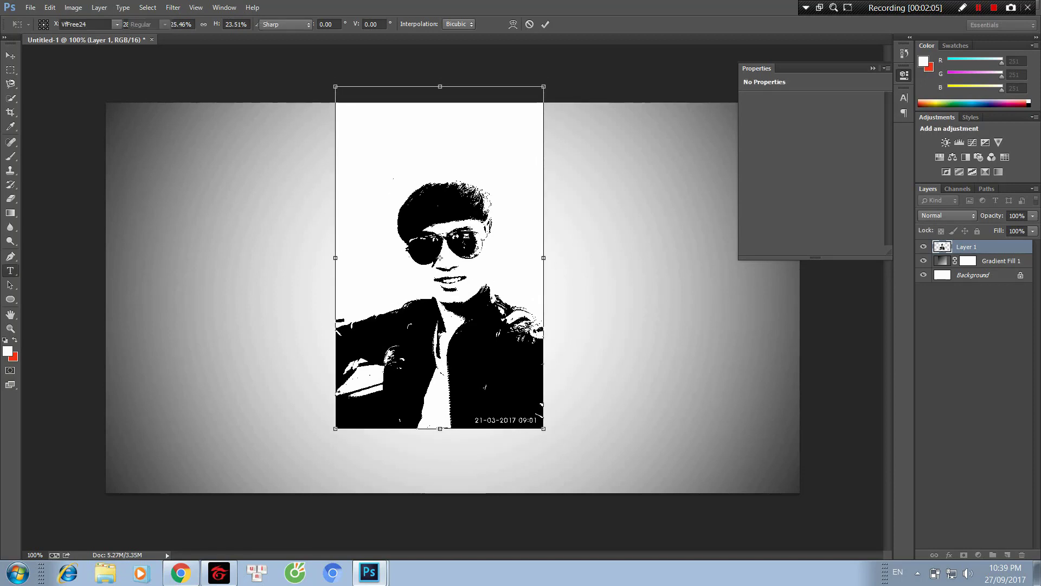
pyautogui.press('Return')
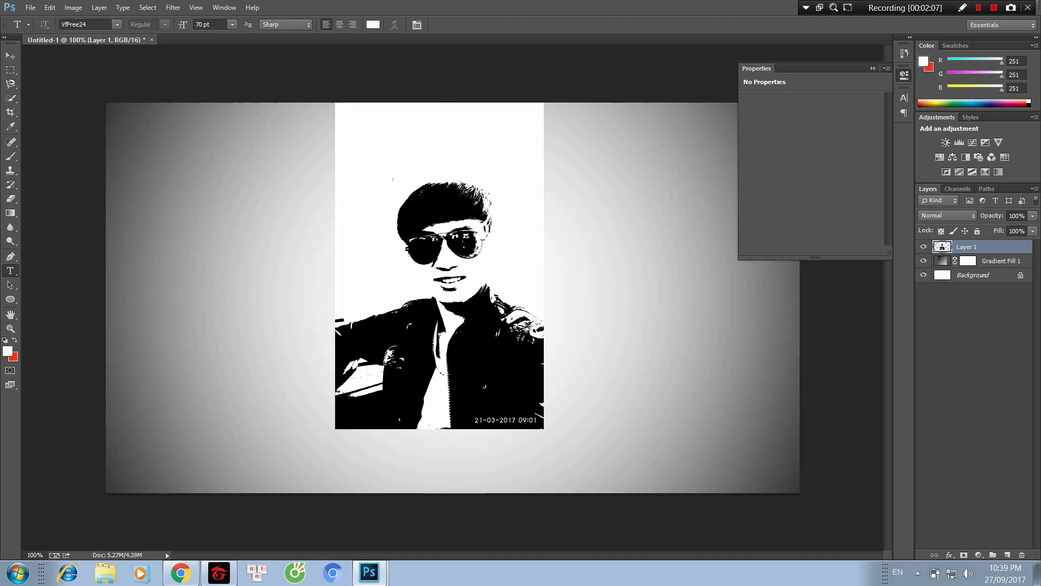
# Set Layer 1's blend mode to Multiply after trying Lighten.
pyautogui.click(946, 215)
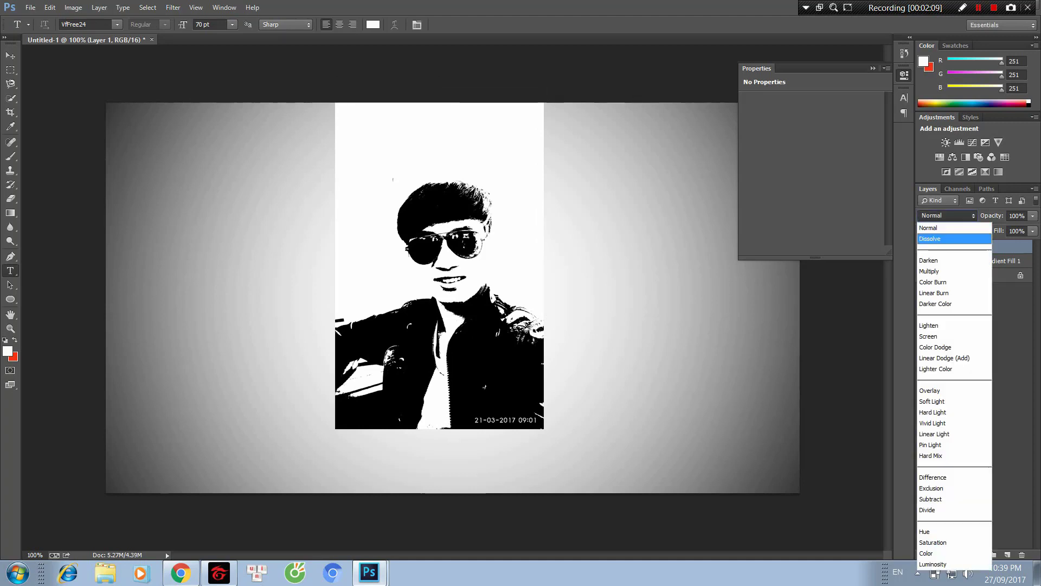
pyautogui.click(943, 325)
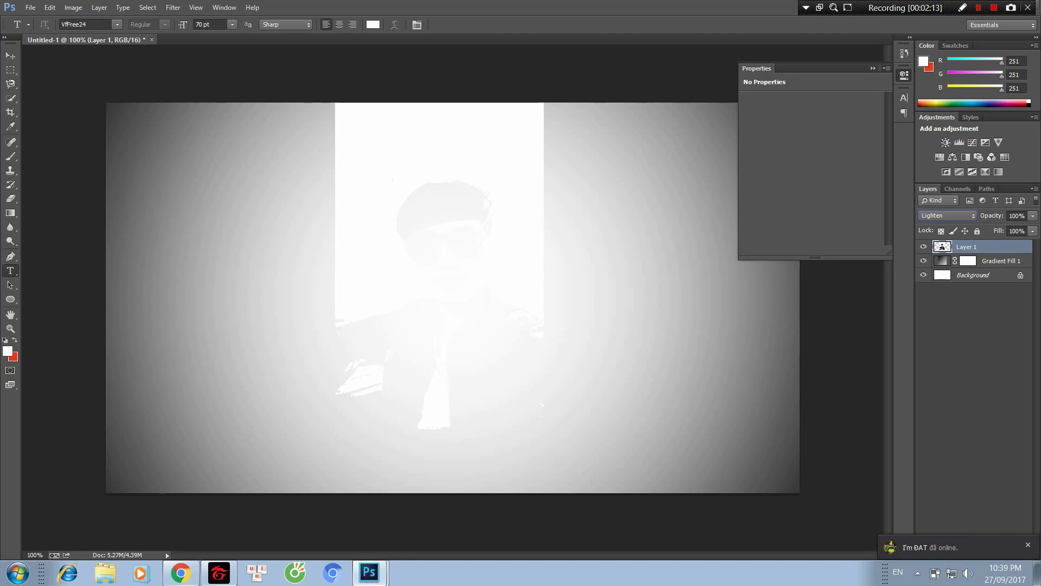
pyautogui.click(946, 215)
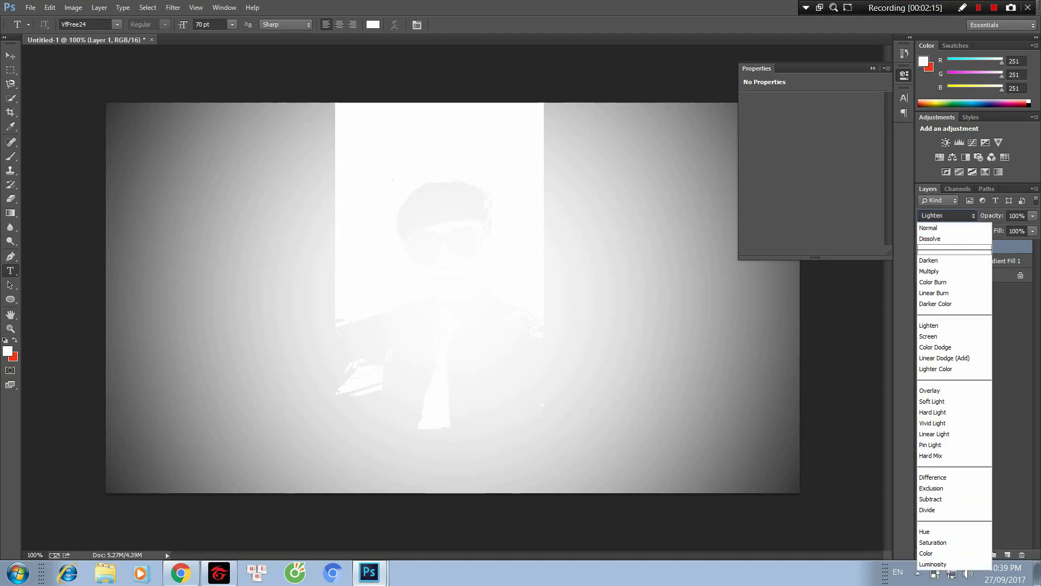
pyautogui.click(929, 272)
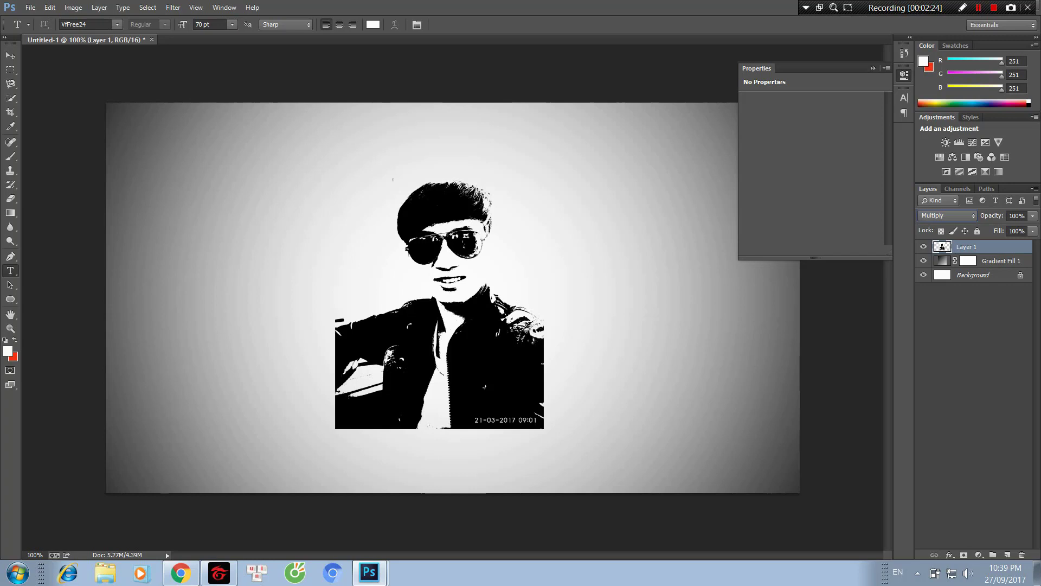
pyautogui.press('p')
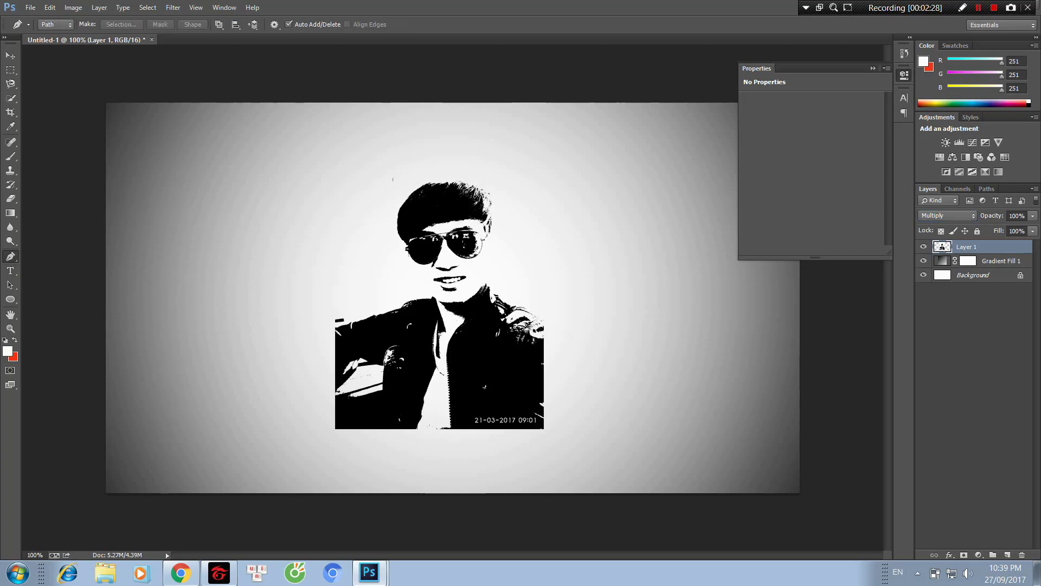
# Draw a closed Pen path around the portrait's shoulders and lower body.
pyautogui.click(505, 288)
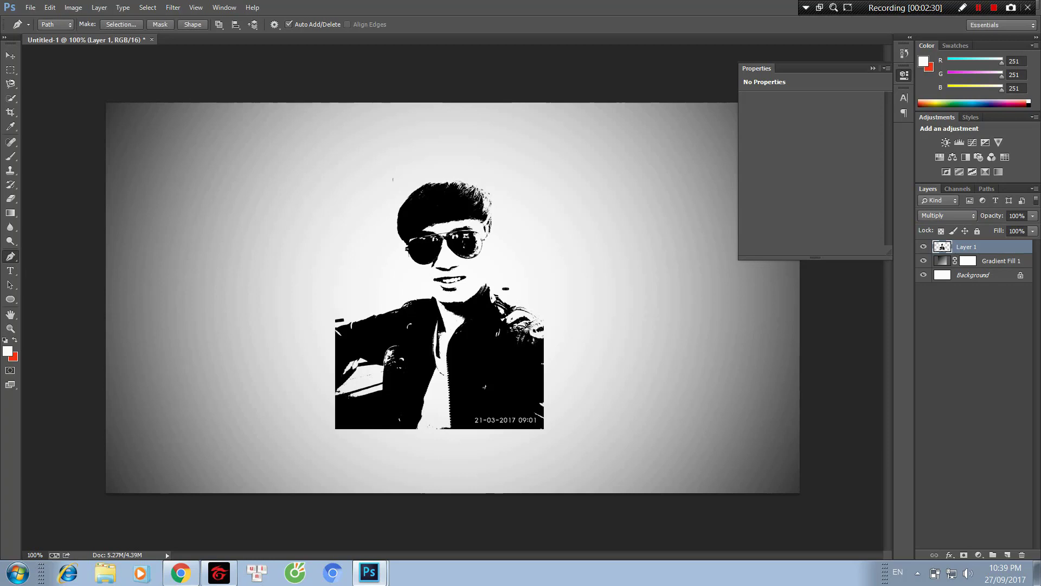
pyautogui.click(428, 349)
pyautogui.moveTo(428, 349); pyautogui.dragTo(432, 323)
pyautogui.moveTo(422, 288); pyautogui.dragTo(426, 284)
pyautogui.click(311, 316)
pyautogui.click(304, 420)
pyautogui.click(391, 464)
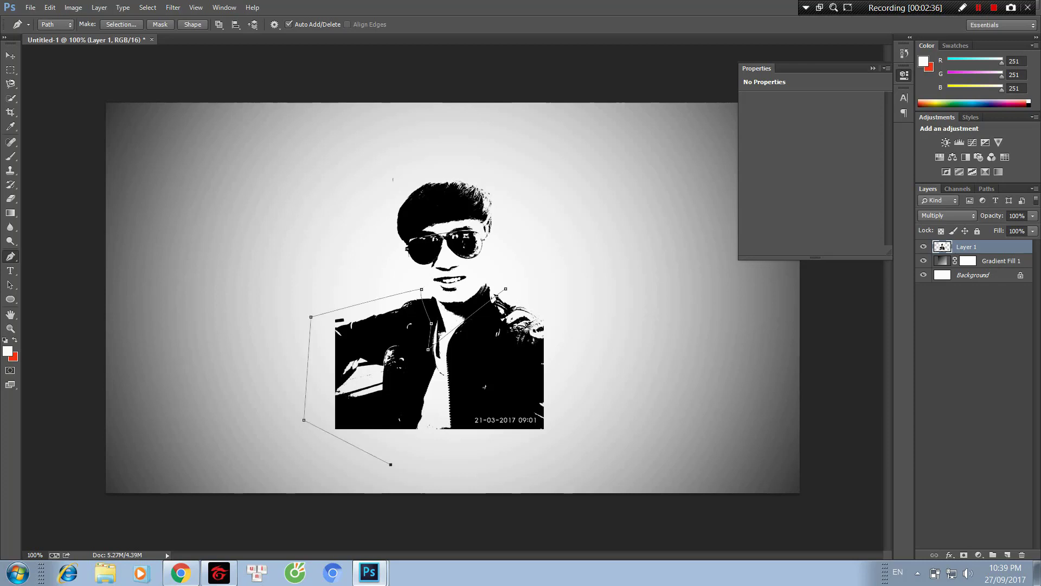
pyautogui.click(556, 462)
pyautogui.click(614, 366)
pyautogui.click(555, 291)
pyautogui.click(505, 288)
# Convert the path into a selection via Make Selection.
pyautogui.rightClick(544, 78)
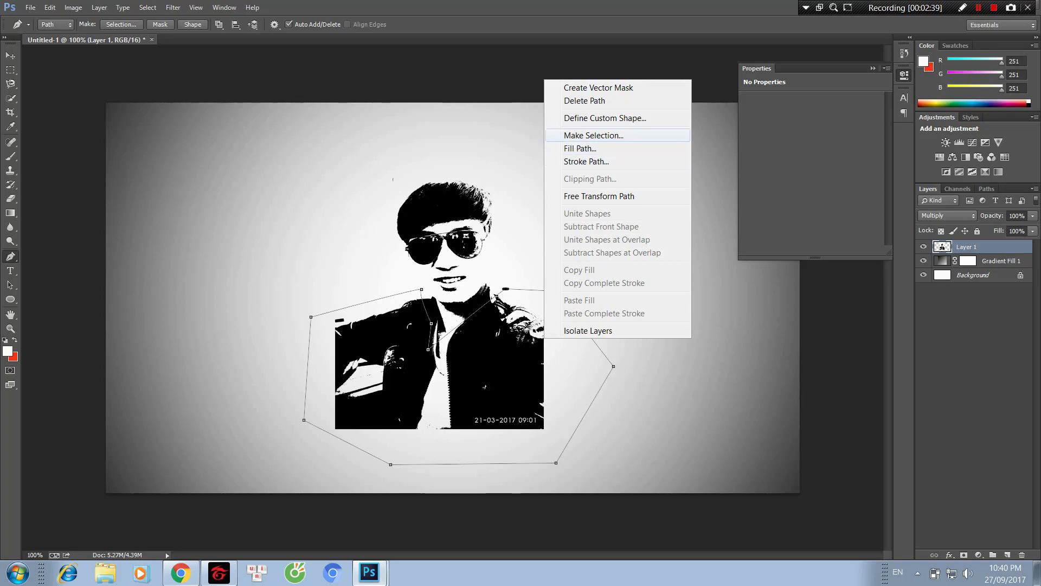
pyautogui.click(575, 136)
pyautogui.press('Return')
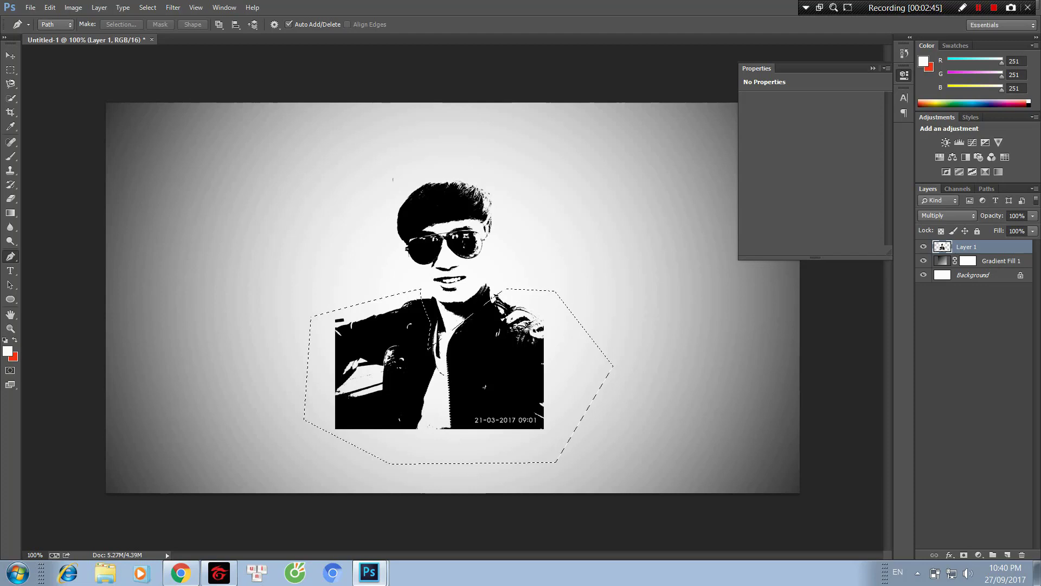
# Erase the selected lower body with a size-45 eraser, then deselect.
pyautogui.press('e')
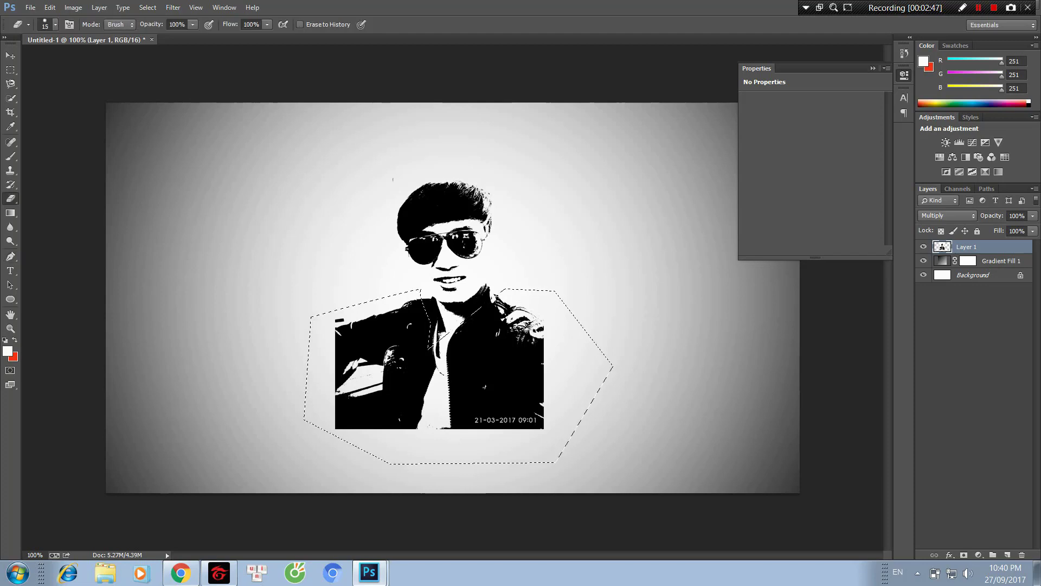
pyautogui.press(']')
pyautogui.press(']')
pyautogui.press(']')
pyautogui.press(']')
pyautogui.press(']')
pyautogui.press(']')
pyautogui.moveTo(347, 320)
pyautogui.mouseDown()
pyautogui.moveTo(352, 426)
pyautogui.moveTo(542, 404)
pyautogui.moveTo(390, 369)
pyautogui.moveTo(537, 325)
pyautogui.moveTo(396, 307)
pyautogui.mouseUp()
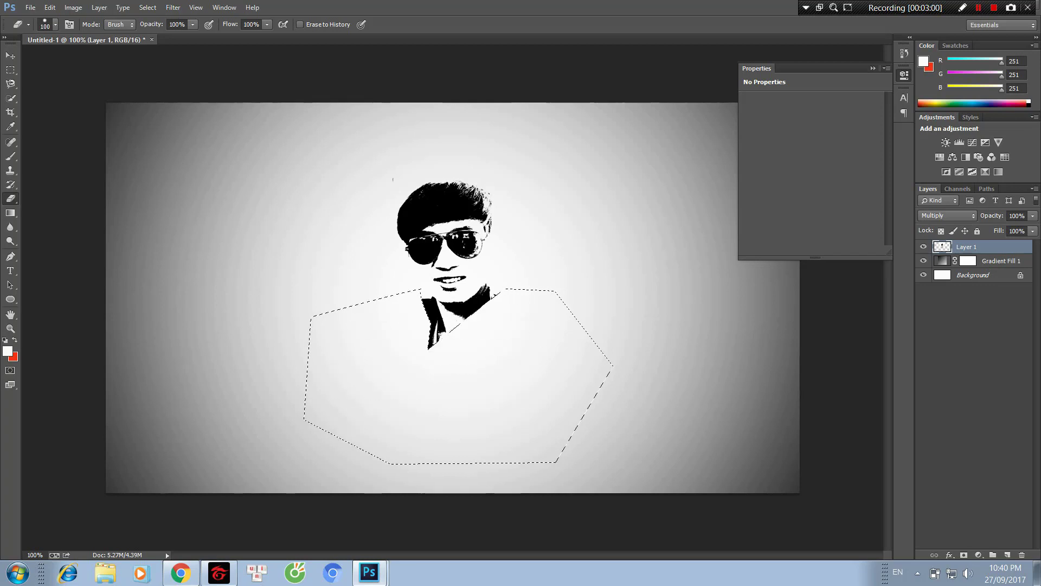
pyautogui.hotkey('ctrl', 'd')
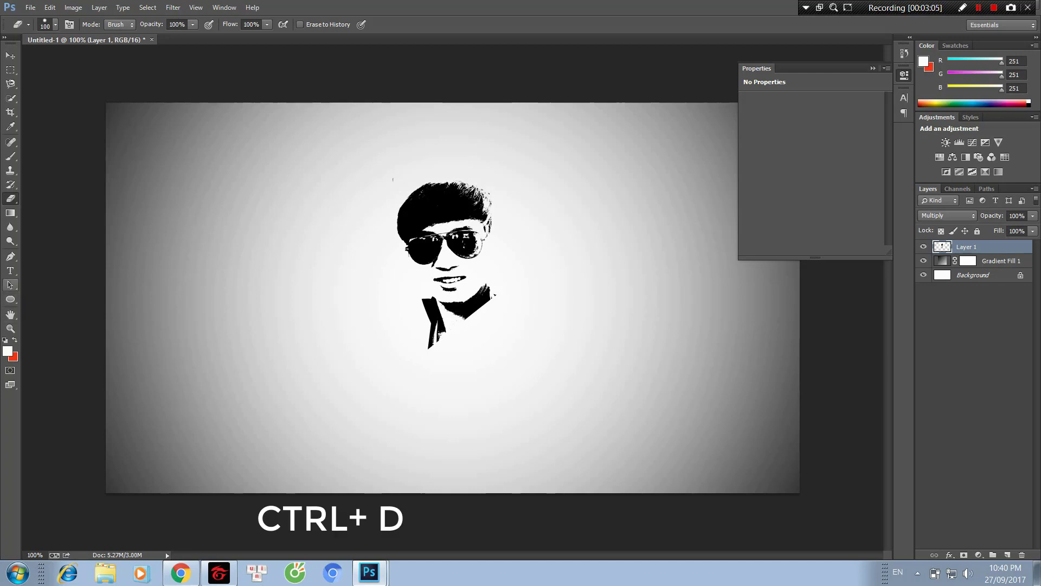
pyautogui.click(10, 270)
# Start a text layer below the face and set the text colour to black.
pyautogui.click(444, 364)
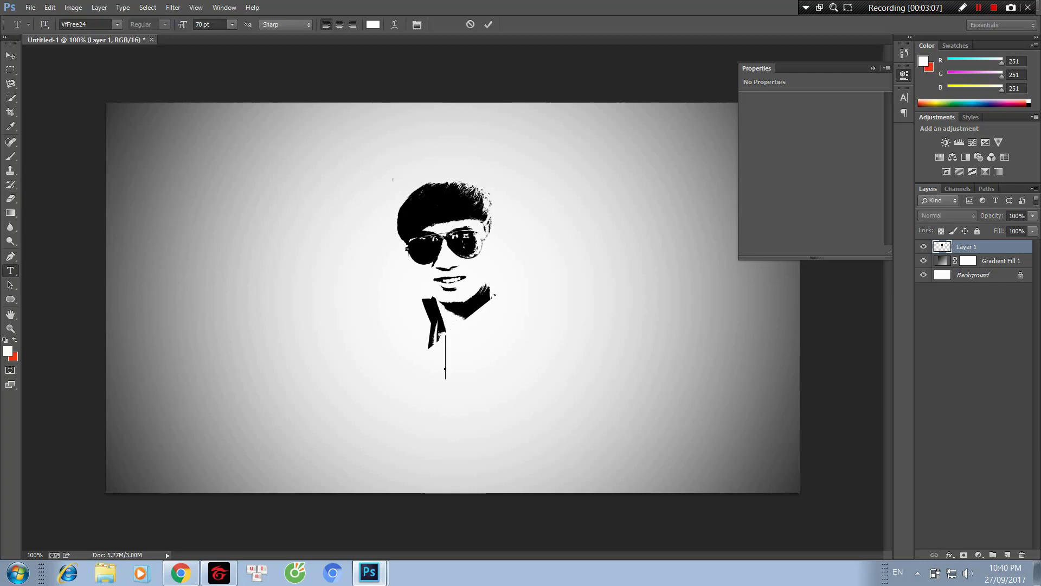
pyautogui.write('Tha')
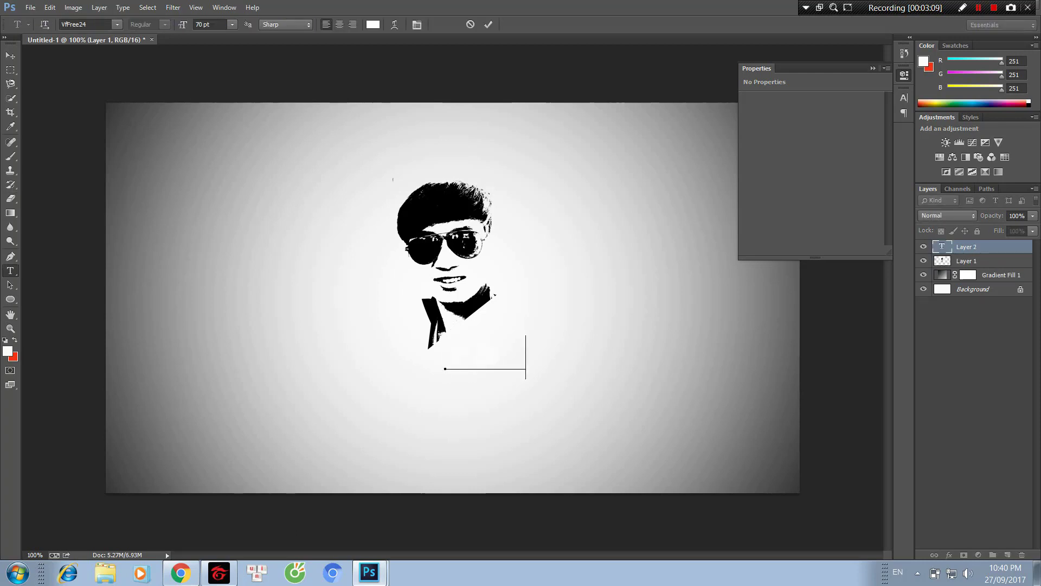
pyautogui.press('BackSpace')
pyautogui.press('BackSpace')
pyautogui.press('BackSpace')
pyautogui.click(8, 351)
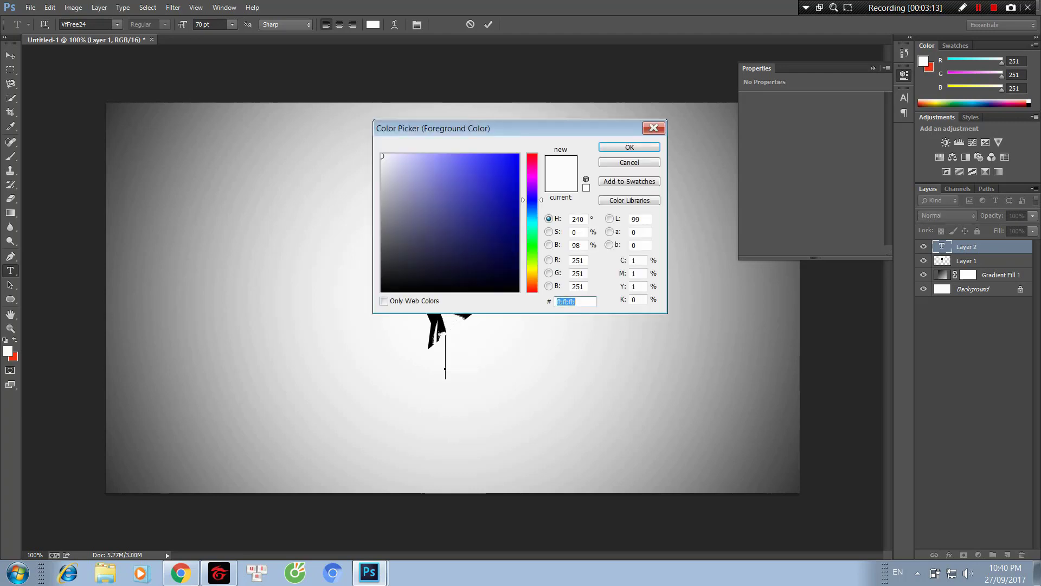
pyautogui.click(508, 290)
pyautogui.press('Return')
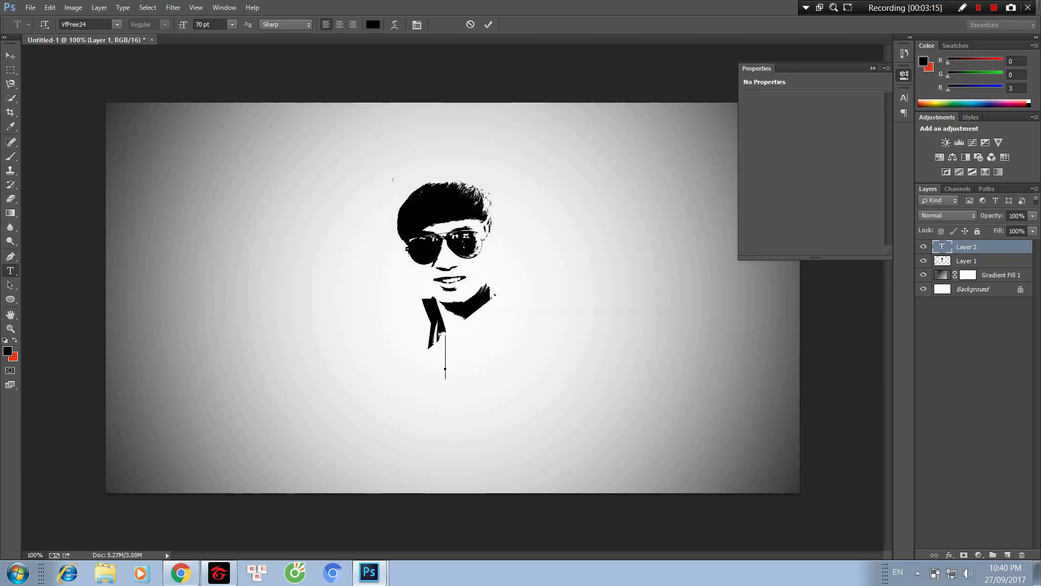
# Type 'YOUR NAME' and commit the text layer.
pyautogui.write('YU')
pyautogui.press('BackSpace')
pyautogui.write('O')
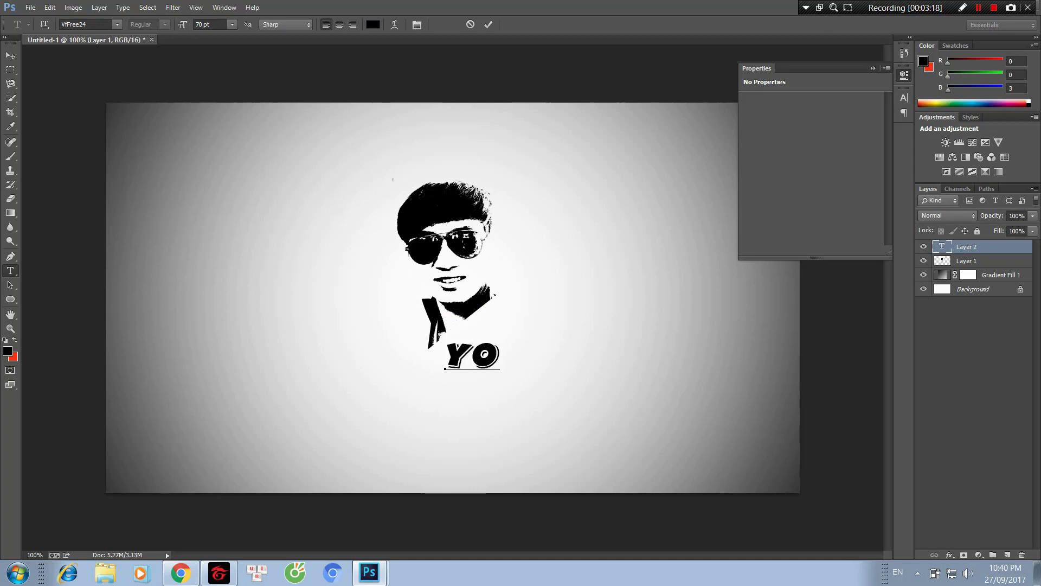
pyautogui.write('UR N')
pyautogui.write('AME')
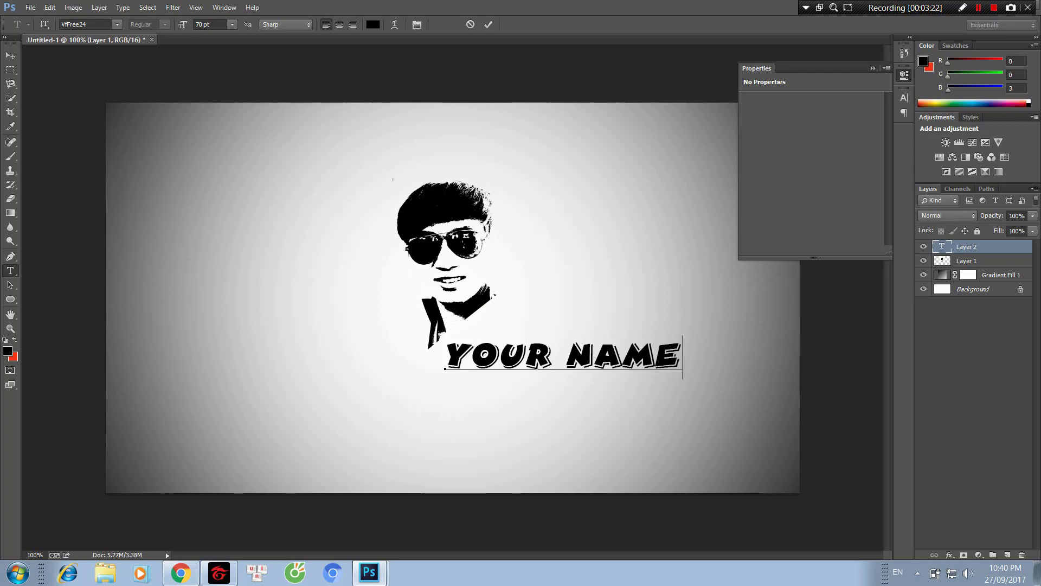
pyautogui.hotkey('ctrl', 'Return')
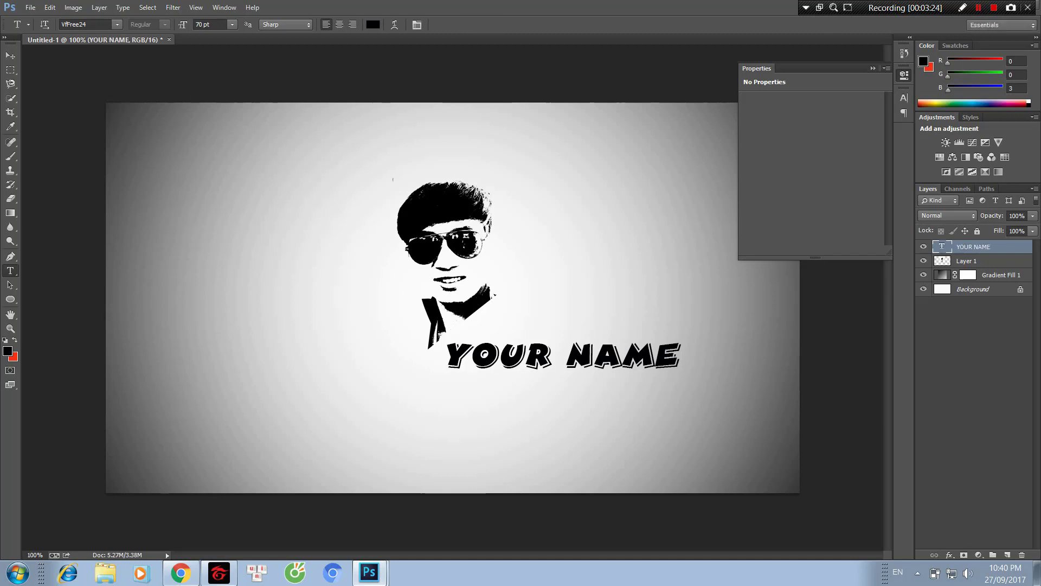
pyautogui.hotkey('ctrl', 't')
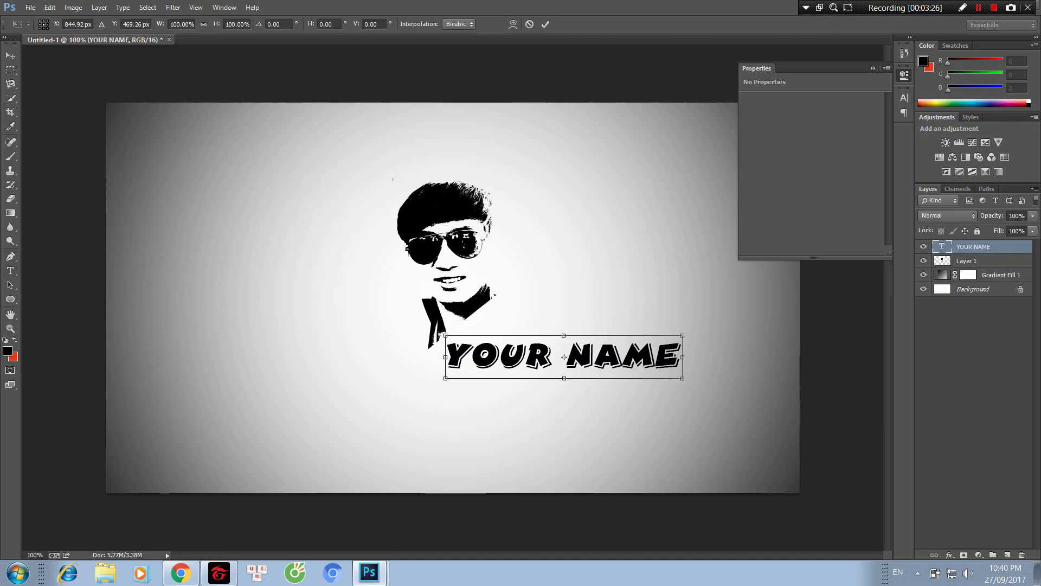
# Rotate the YOUR NAME text to about -40° along the collar and commit.
pyautogui.moveTo(697, 359)
pyautogui.mouseDown()
pyautogui.moveTo(668, 280)
pyautogui.moveTo(602, 342)
pyautogui.moveTo(564, 261)
pyautogui.moveTo(528, 292)
pyautogui.mouseUp()
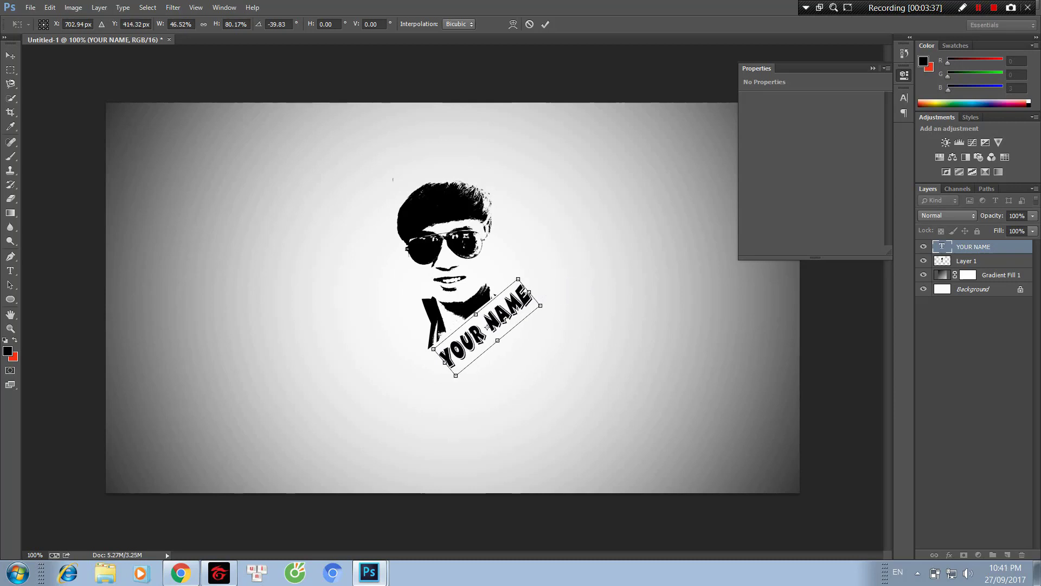
pyautogui.press('t')
pyautogui.press('Return')
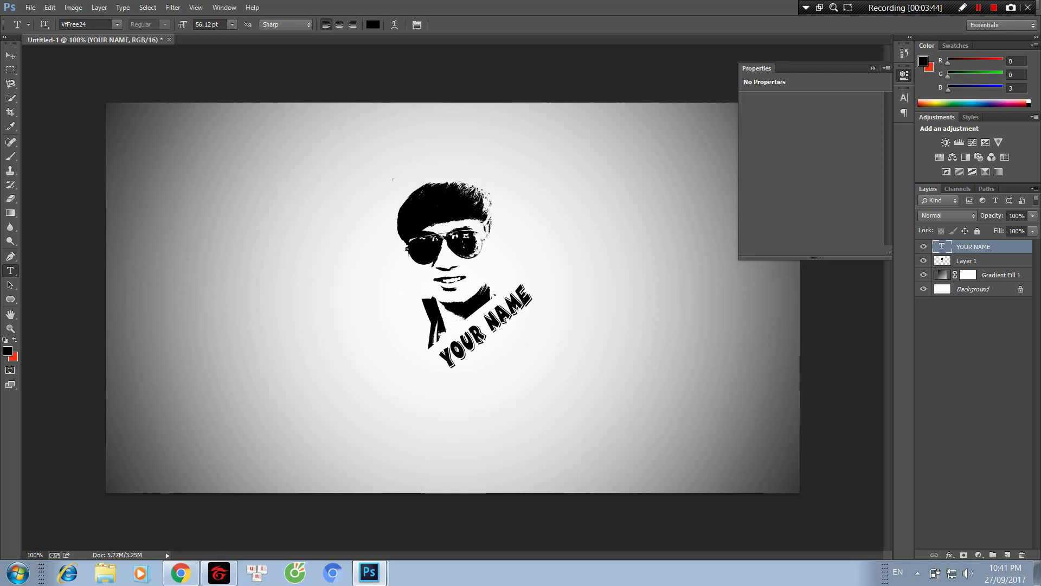
# Draw an ellipse around the portrait with the Ellipse tool and shrink it to fit.
pyautogui.press('u')
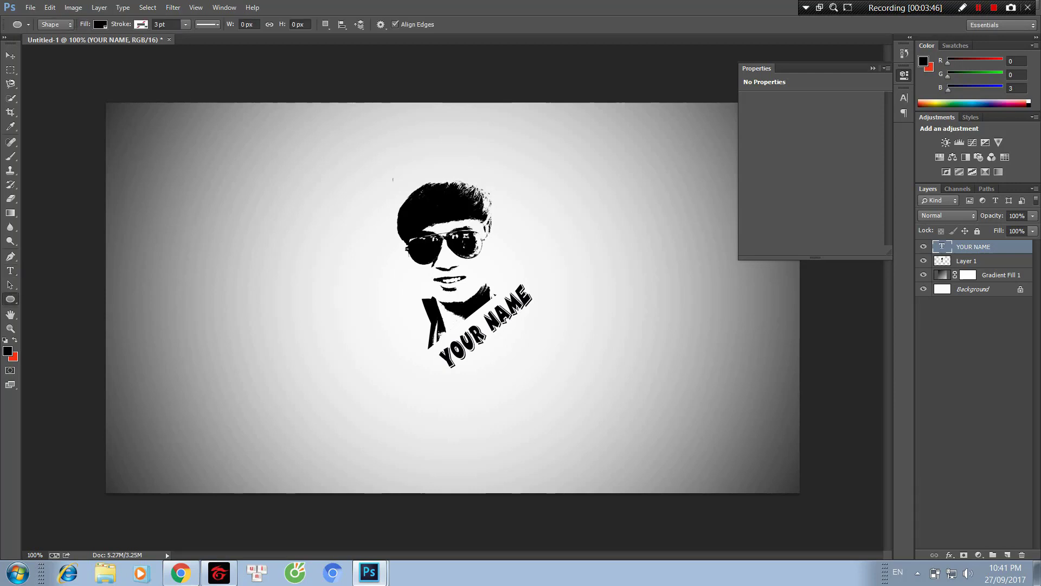
pyautogui.moveTo(300, 168); pyautogui.dragTo(590, 449)
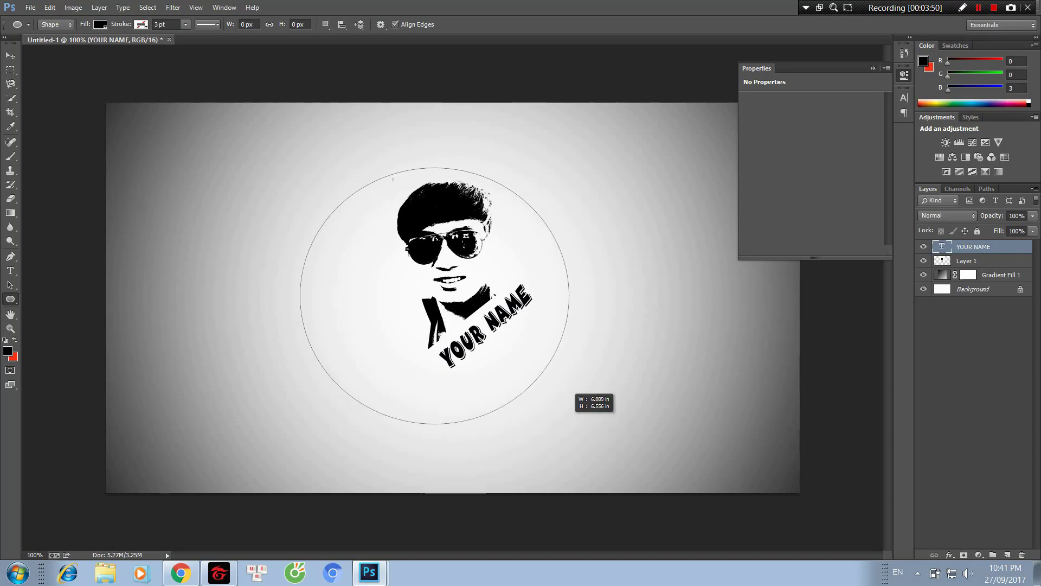
pyautogui.moveTo(590, 449); pyautogui.dragTo(564, 419)
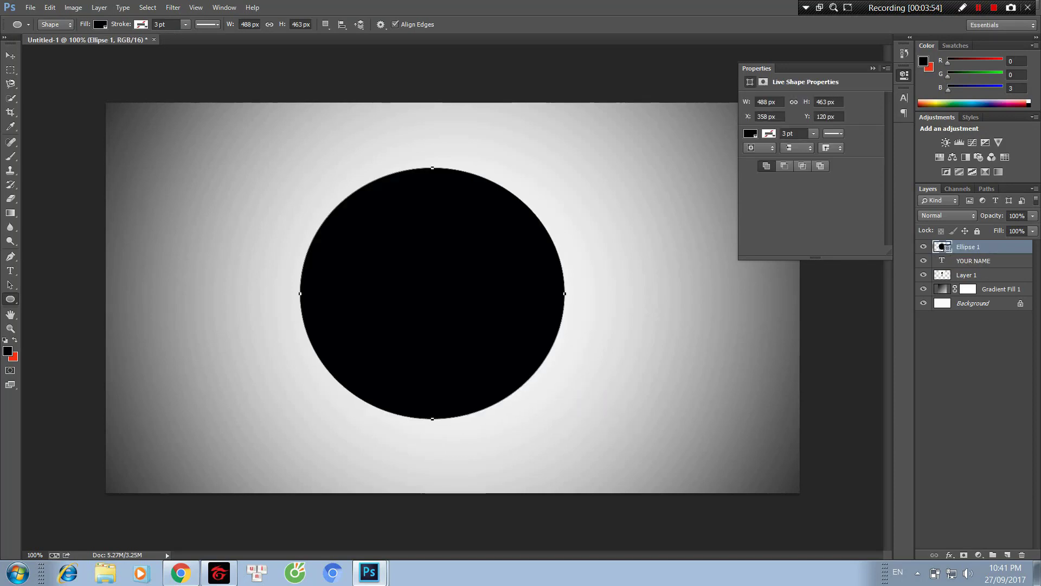
# Give the ellipse no fill and a 13 pt black stroke, then select its height value.
pyautogui.click(100, 23)
pyautogui.click(52, 45)
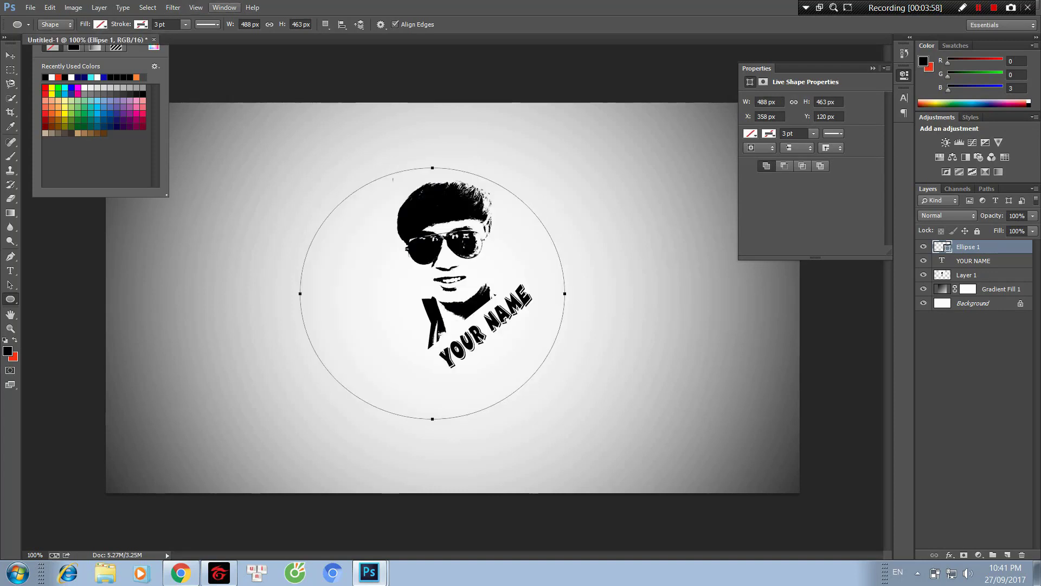
pyautogui.click(148, 8)
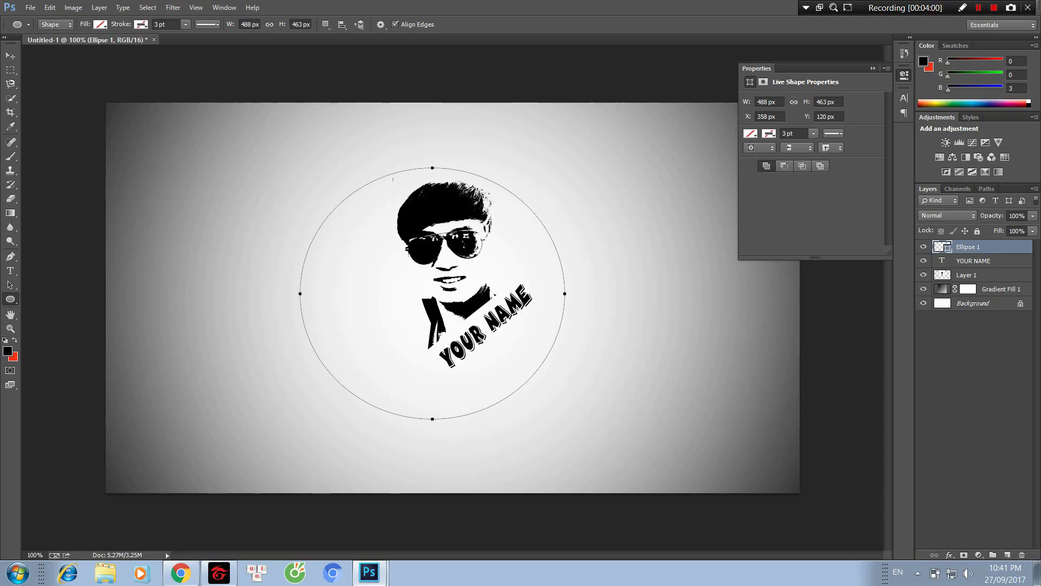
pyautogui.click(141, 24)
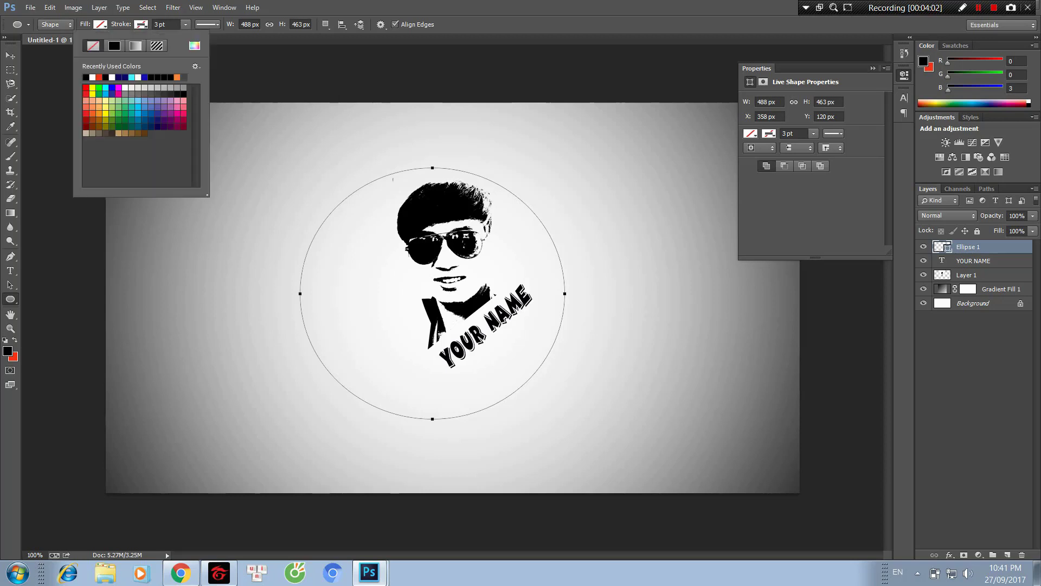
pyautogui.click(113, 46)
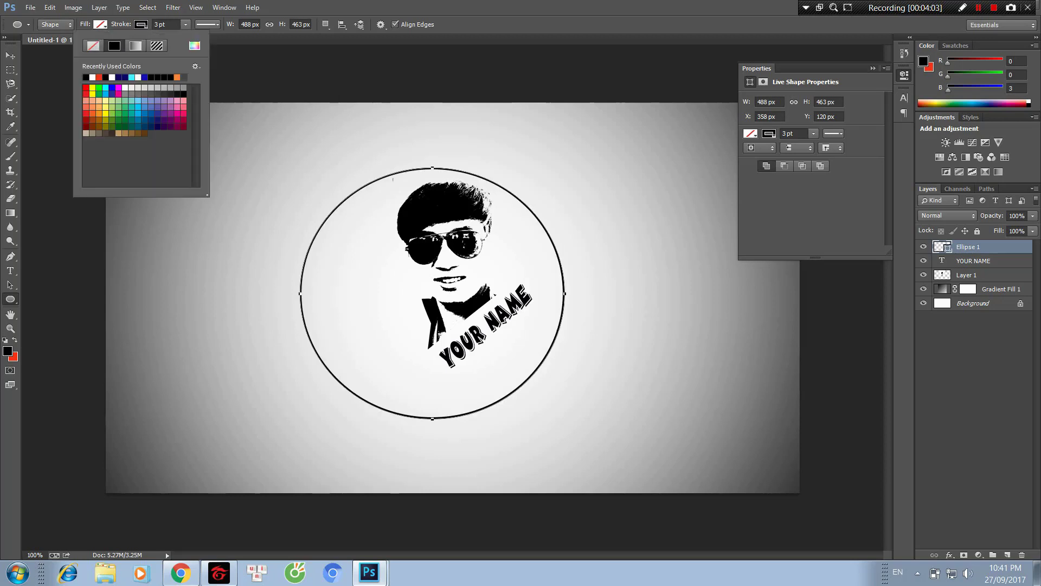
pyautogui.click(163, 24)
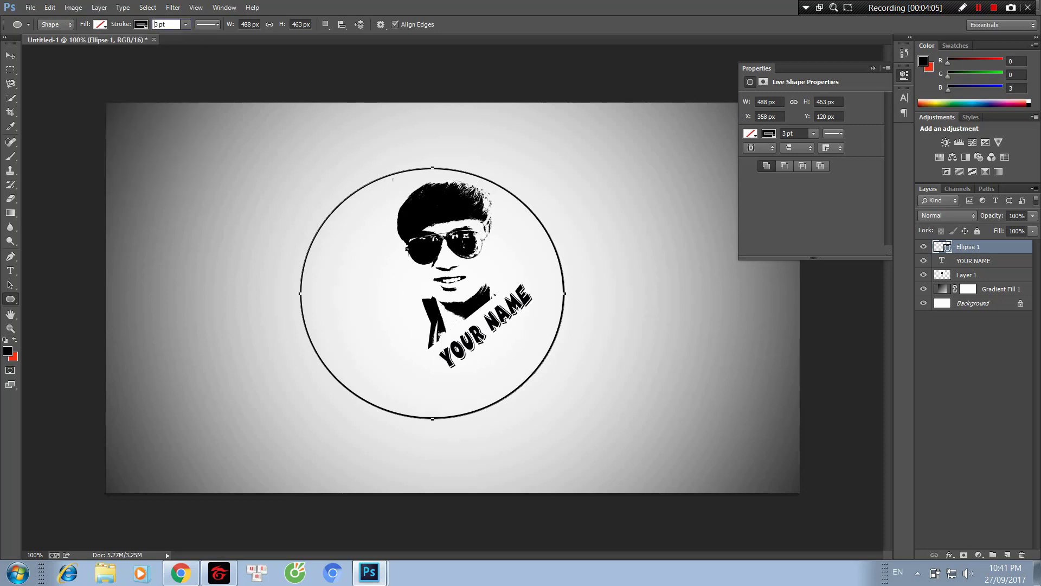
pyautogui.write('13')
pyautogui.press('Return')
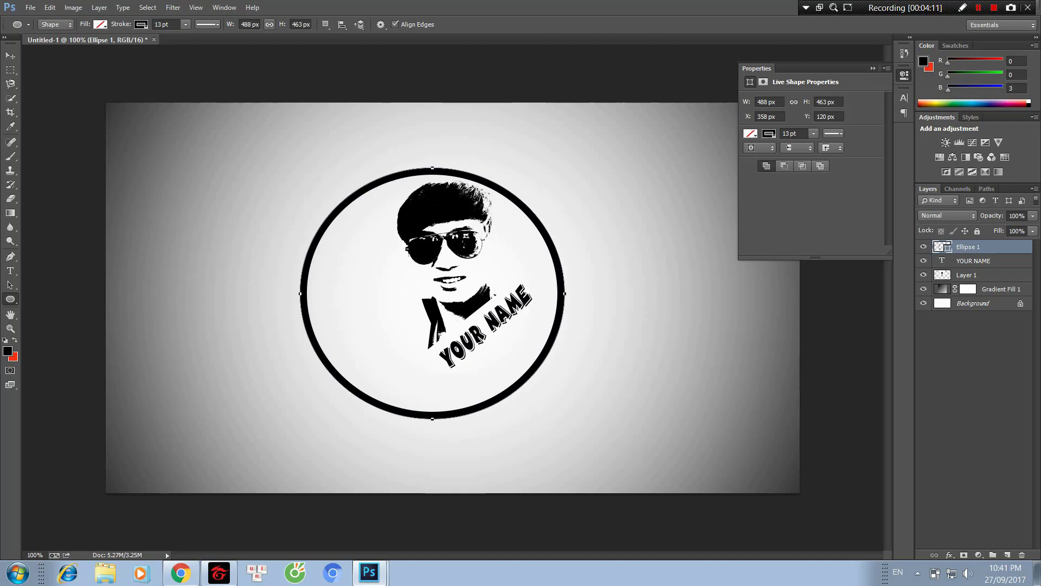
pyautogui.click(299, 25)
pyautogui.doubleClick(297, 24)
# Set the ring height to 488 px and nudge it centred around the portrait and text.
pyautogui.write('4')
pyautogui.write('88')
pyautogui.press('Return')
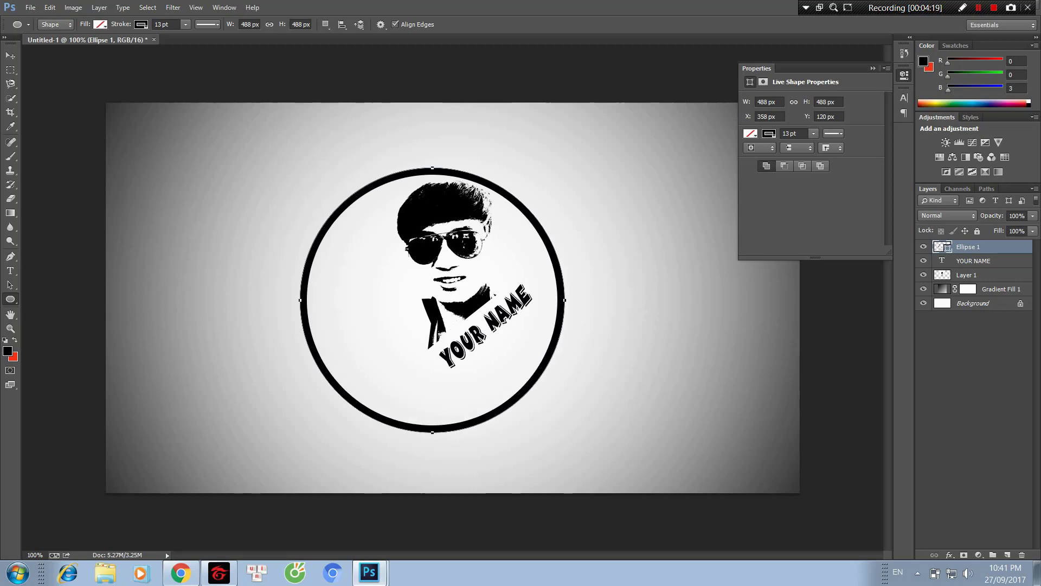
pyautogui.moveTo(447, 282); pyautogui.dragTo(471, 263)
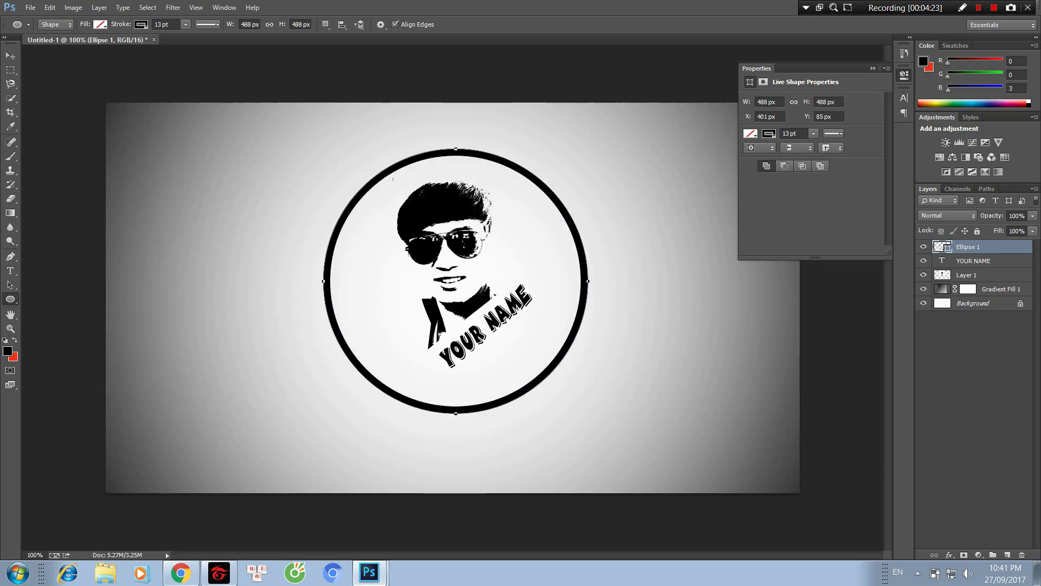
pyautogui.moveTo(470, 274); pyautogui.dragTo(464, 275)
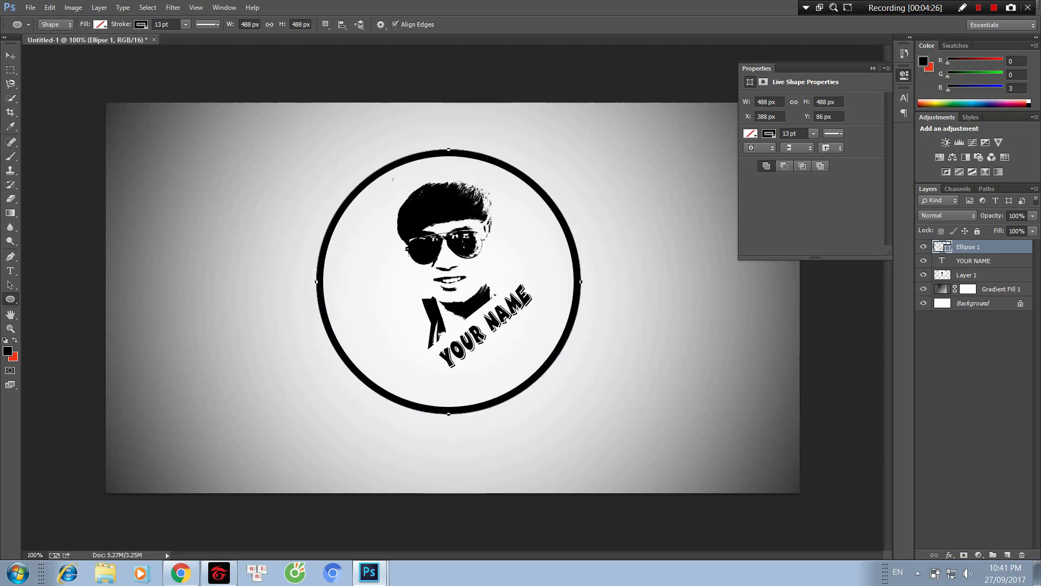
pyautogui.press('Right')
pyautogui.press('Right')
pyautogui.press('Right')
pyautogui.press('Right')
pyautogui.press('Right')
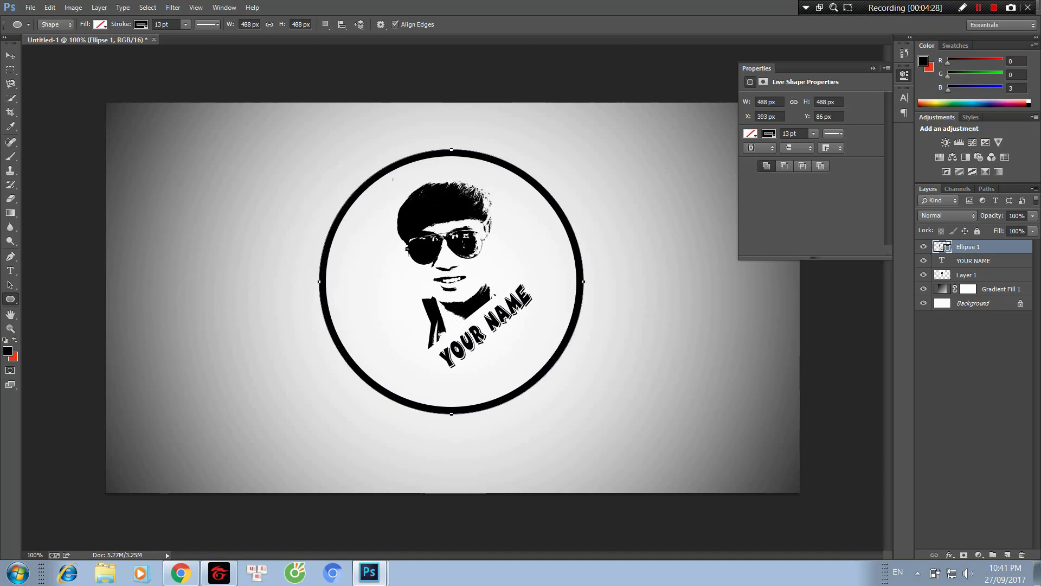
pyautogui.press('Up')
pyautogui.press('Up')
pyautogui.press('Up')
pyautogui.press('Up')
pyautogui.press('Up')
pyautogui.press('Up')
pyautogui.press('Left')
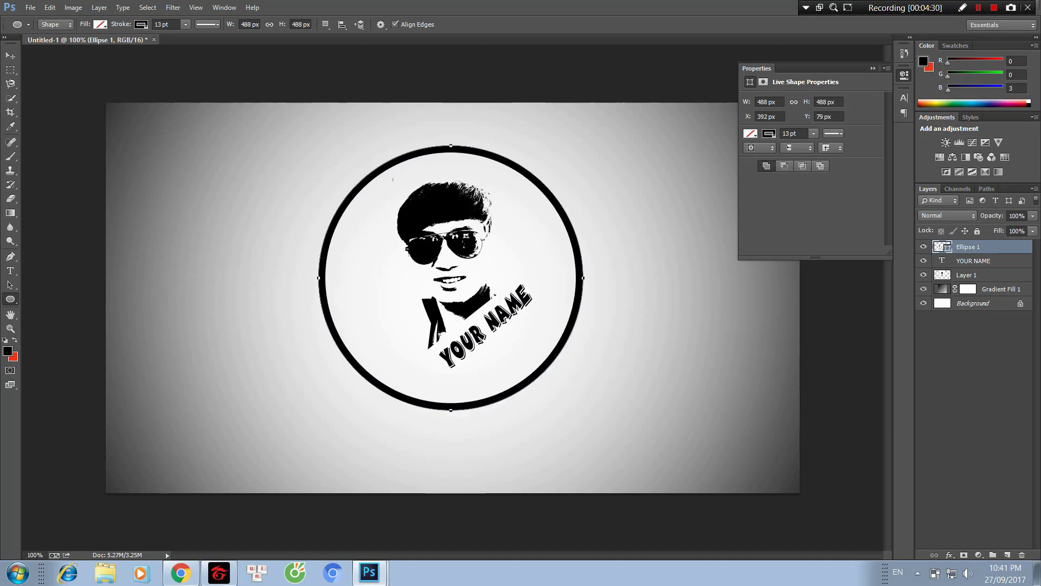
pyautogui.press('Return')
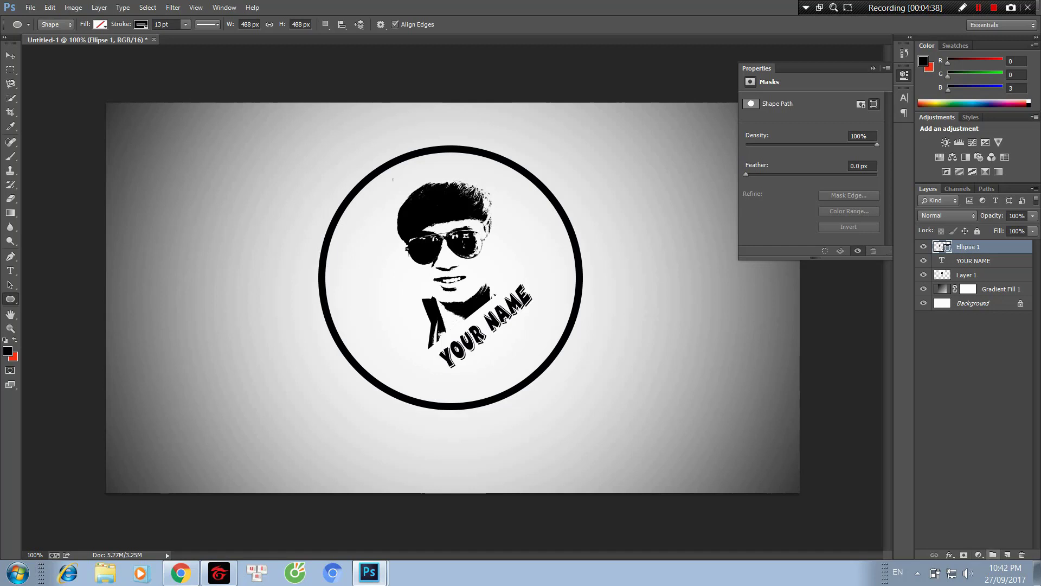
# Add a gradient fill layer whose black stop becomes bright red, fading to transparent.
pyautogui.click(978, 554)
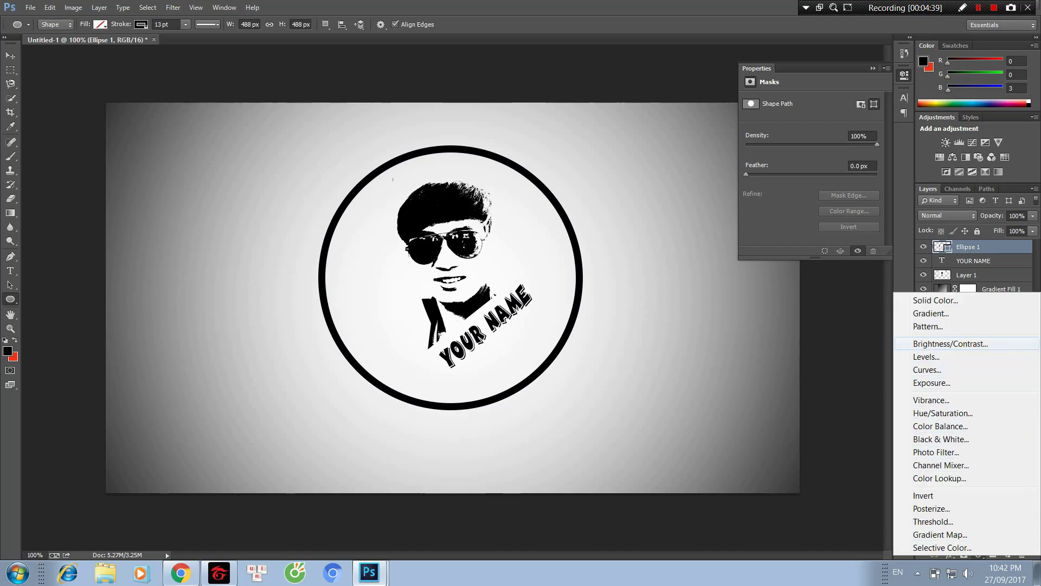
pyautogui.click(931, 313)
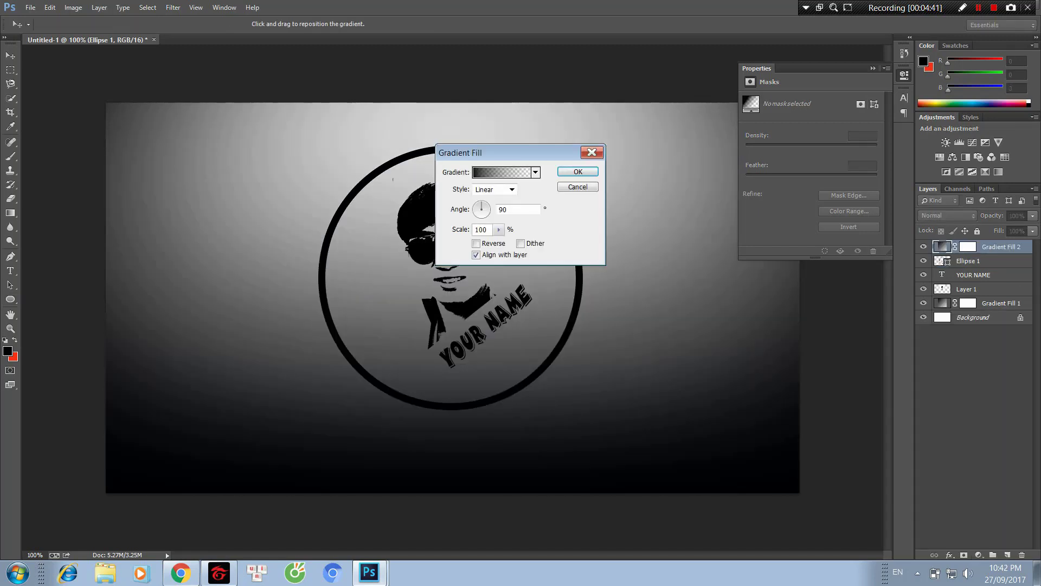
pyautogui.click(502, 173)
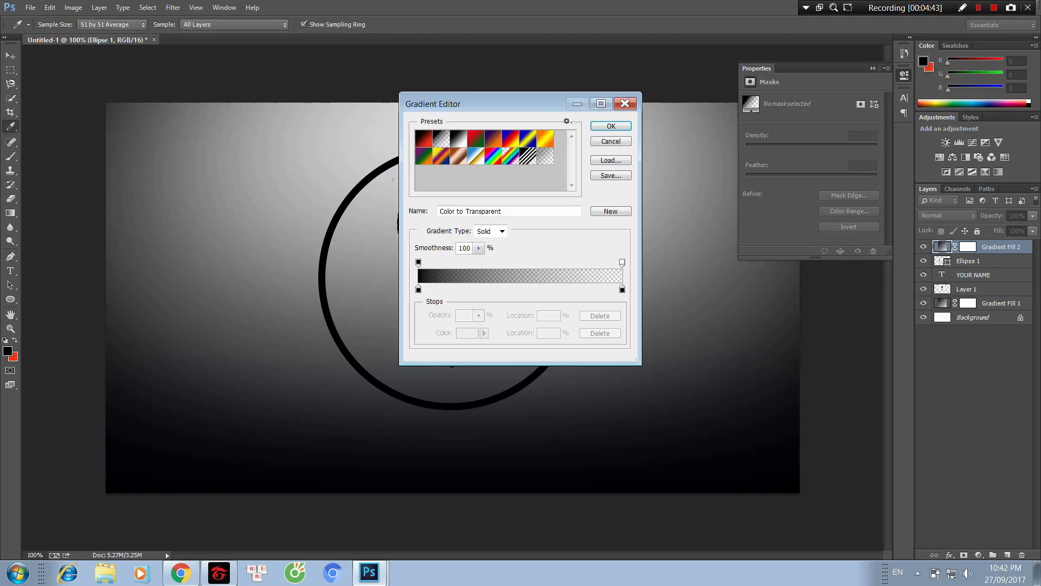
pyautogui.click(418, 289)
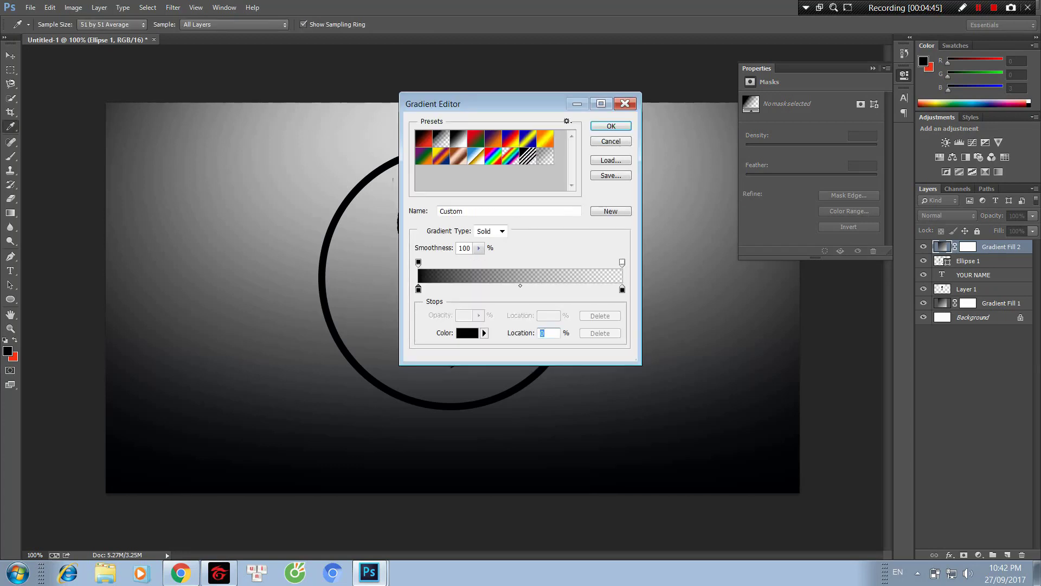
pyautogui.click(467, 333)
pyautogui.click(532, 288)
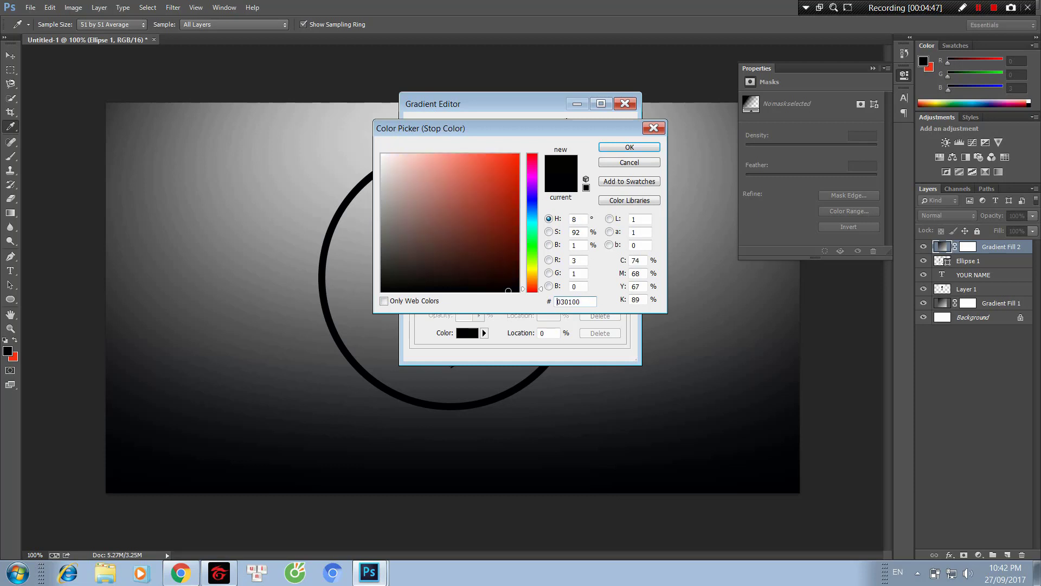
pyautogui.click(515, 158)
pyautogui.click(629, 147)
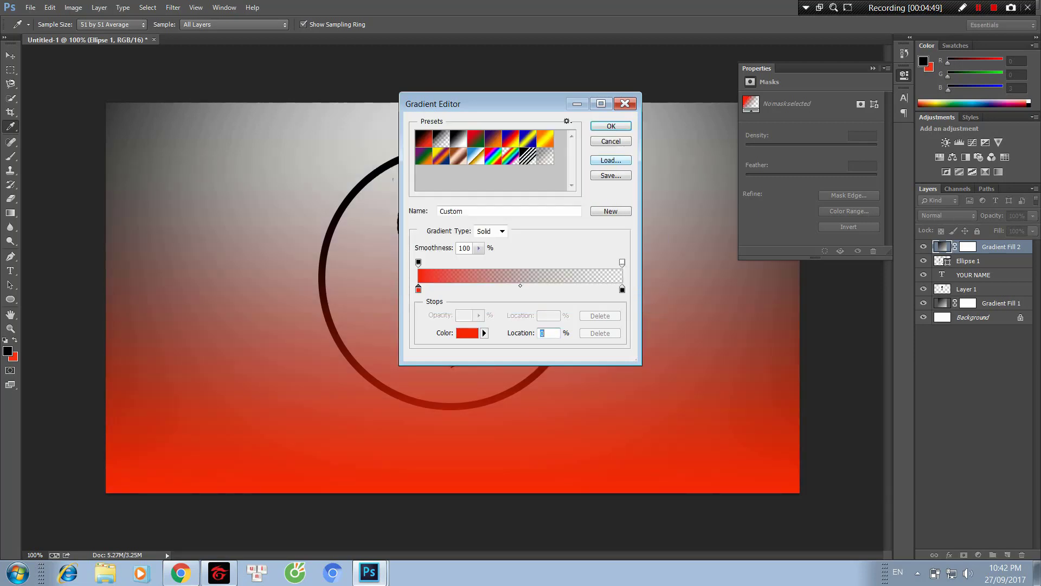
pyautogui.click(611, 126)
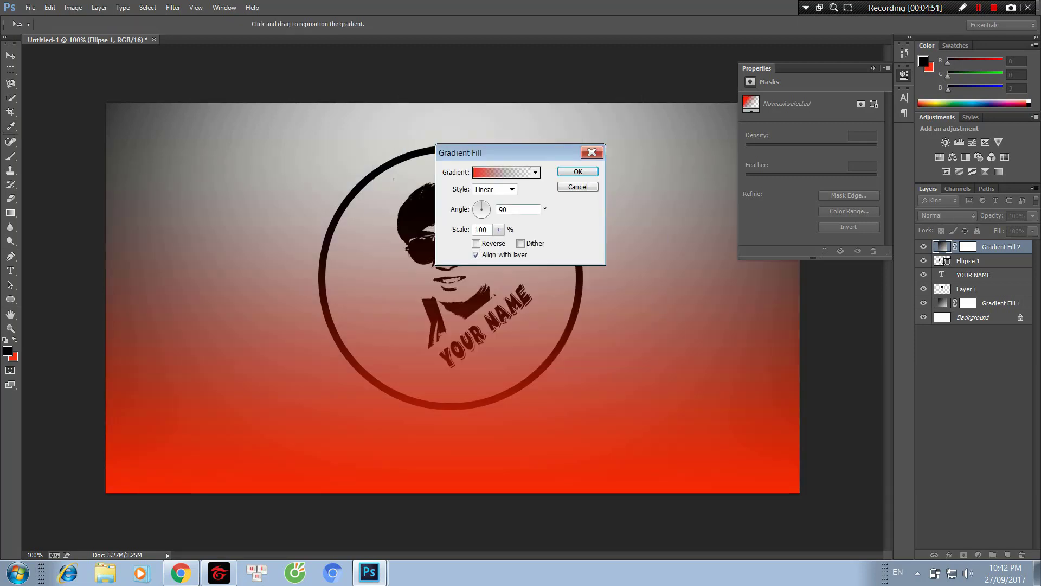
# Make the red gradient radial, centred below the chin, and blend it in Screen mode.
pyautogui.click(494, 189)
pyautogui.click(488, 212)
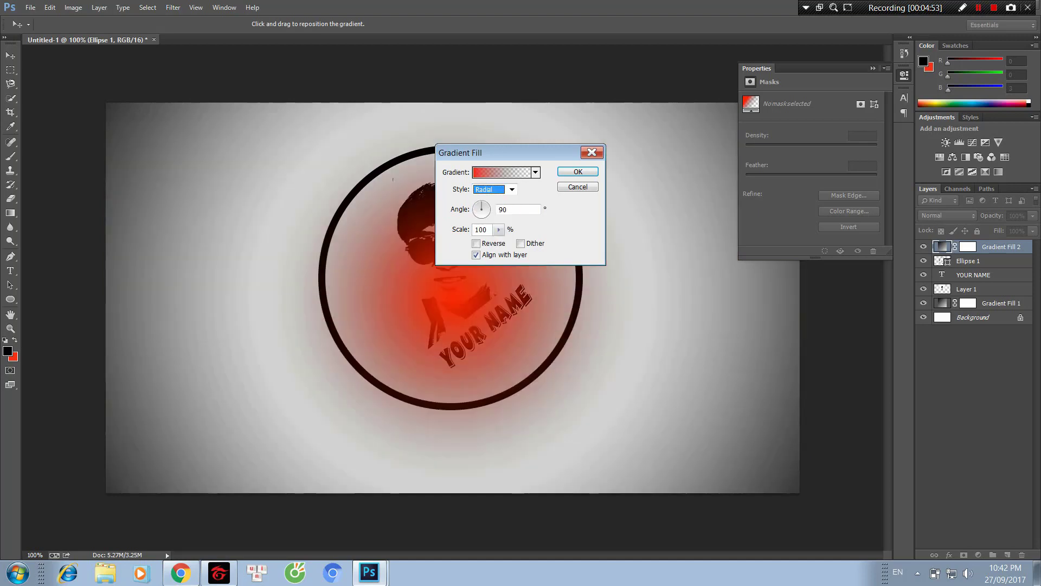
pyautogui.moveTo(429, 260)
pyautogui.mouseDown()
pyautogui.moveTo(442, 290)
pyautogui.moveTo(472, 307)
pyautogui.mouseUp()
pyautogui.click(577, 172)
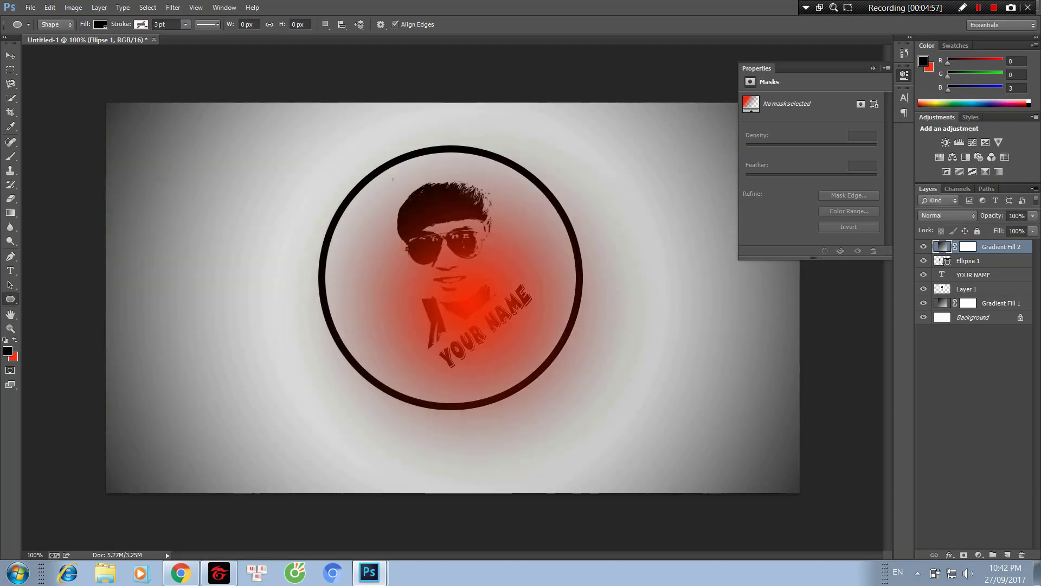
pyautogui.click(946, 215)
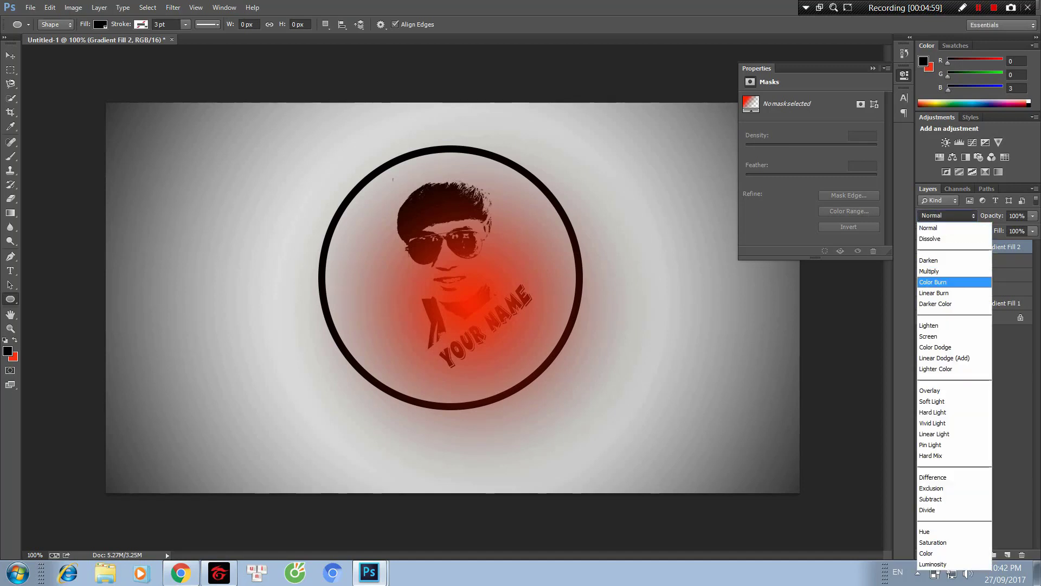
pyautogui.click(928, 336)
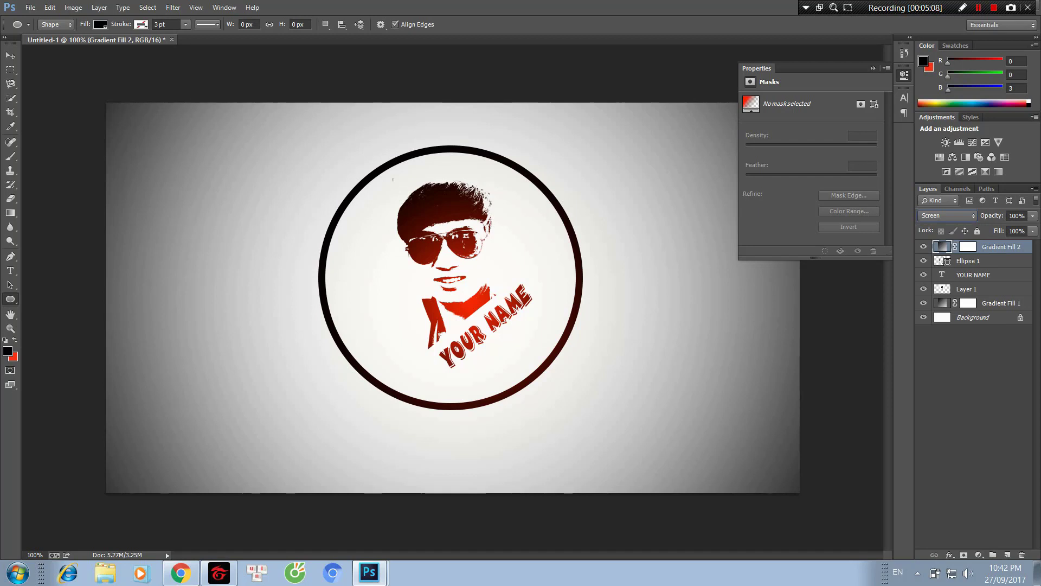
pyautogui.hotkey('alt', '[')
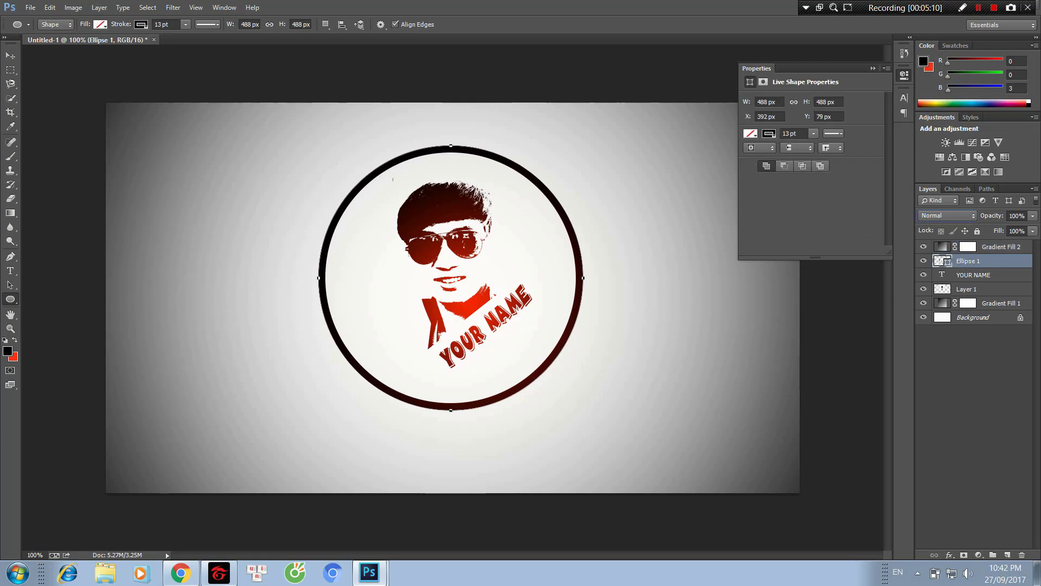
# Load the ring as a selection and paint dark blue along its inner right edge on a new layer.
pyautogui.keyDown('ctrl'); pyautogui.click(948, 261); pyautogui.keyUp('ctrl')
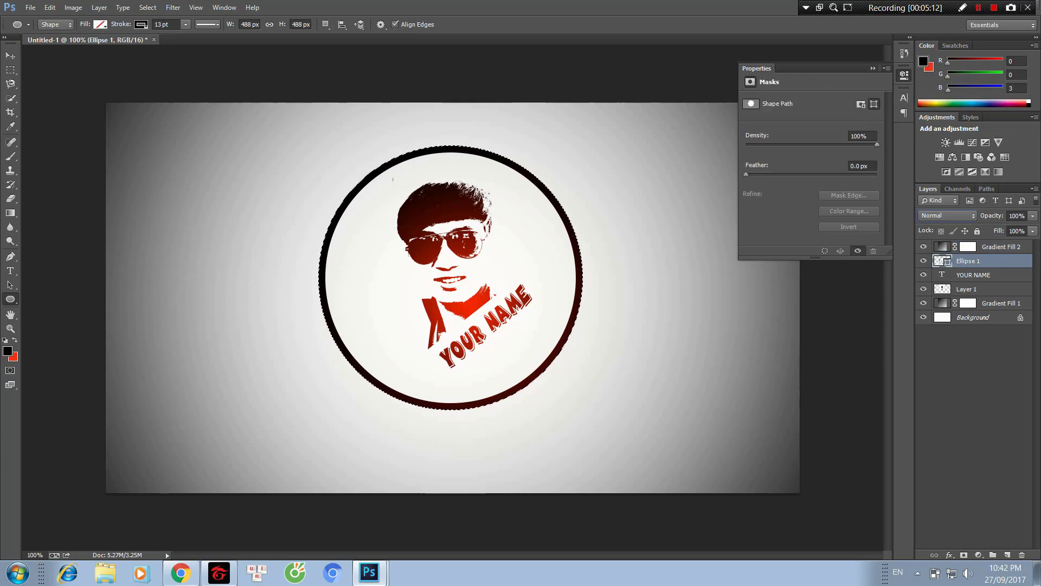
pyautogui.click(8, 351)
pyautogui.click(507, 235)
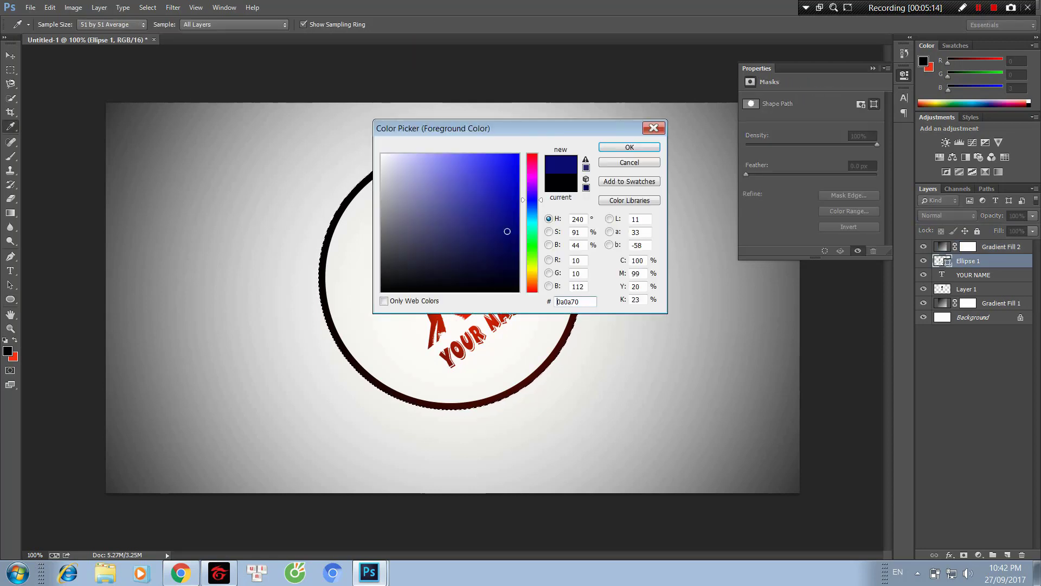
pyautogui.click(629, 147)
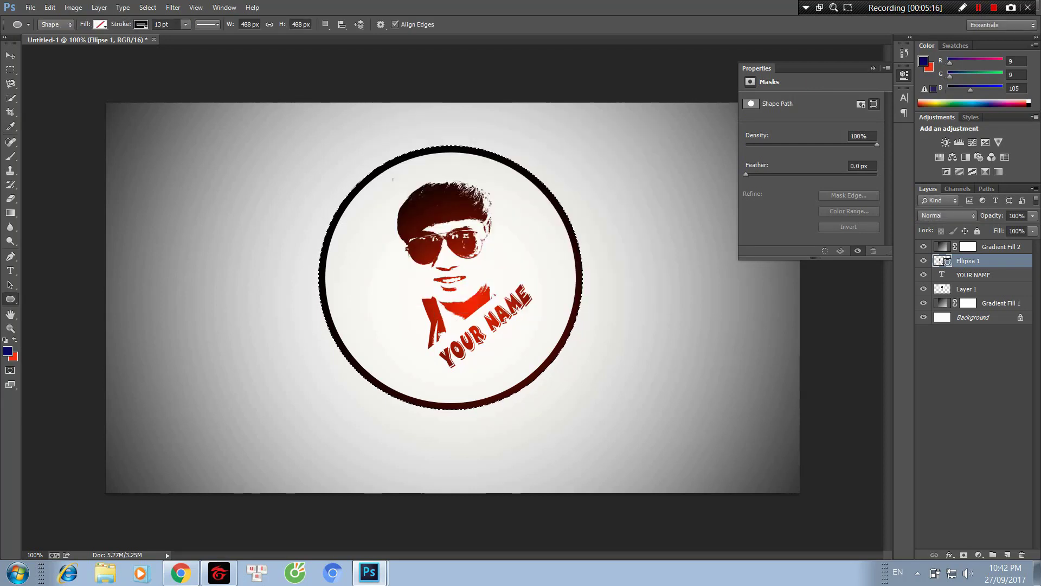
pyautogui.press('b')
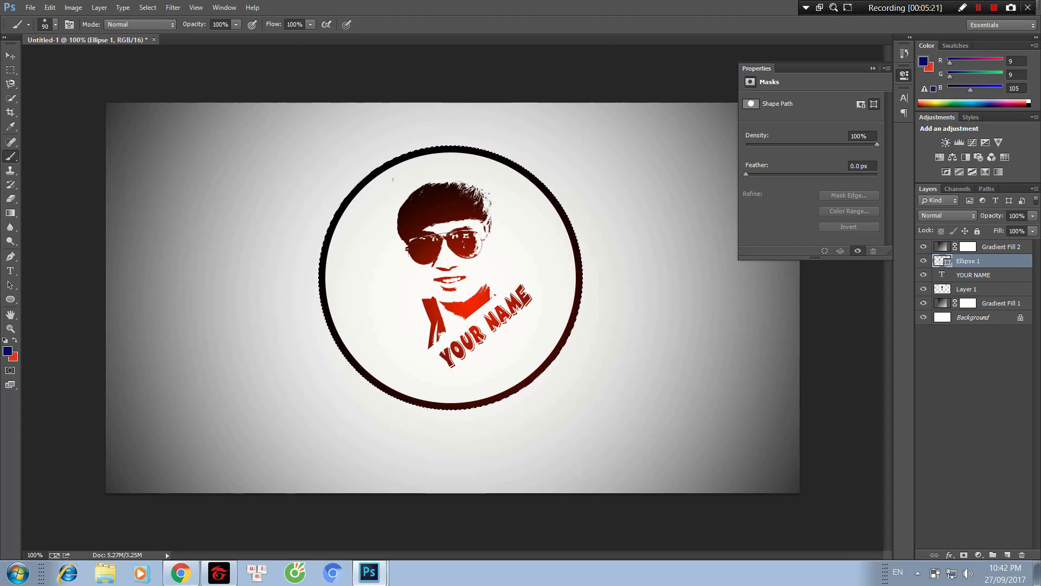
pyautogui.click(1007, 554)
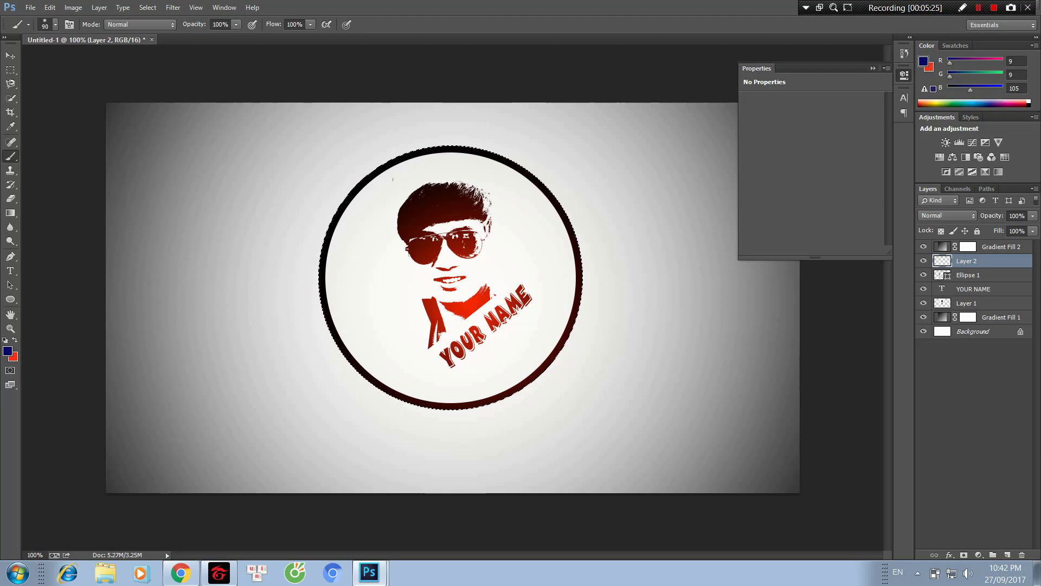
pyautogui.moveTo(534, 192)
pyautogui.mouseDown()
pyautogui.moveTo(567, 325)
pyautogui.moveTo(352, 347)
pyautogui.moveTo(344, 239)
pyautogui.moveTo(379, 181)
pyautogui.moveTo(491, 160)
pyautogui.moveTo(529, 201)
pyautogui.moveTo(561, 336)
pyautogui.moveTo(532, 361)
pyautogui.moveTo(347, 325)
pyautogui.moveTo(374, 187)
pyautogui.moveTo(491, 163)
pyautogui.moveTo(547, 214)
pyautogui.mouseUp()
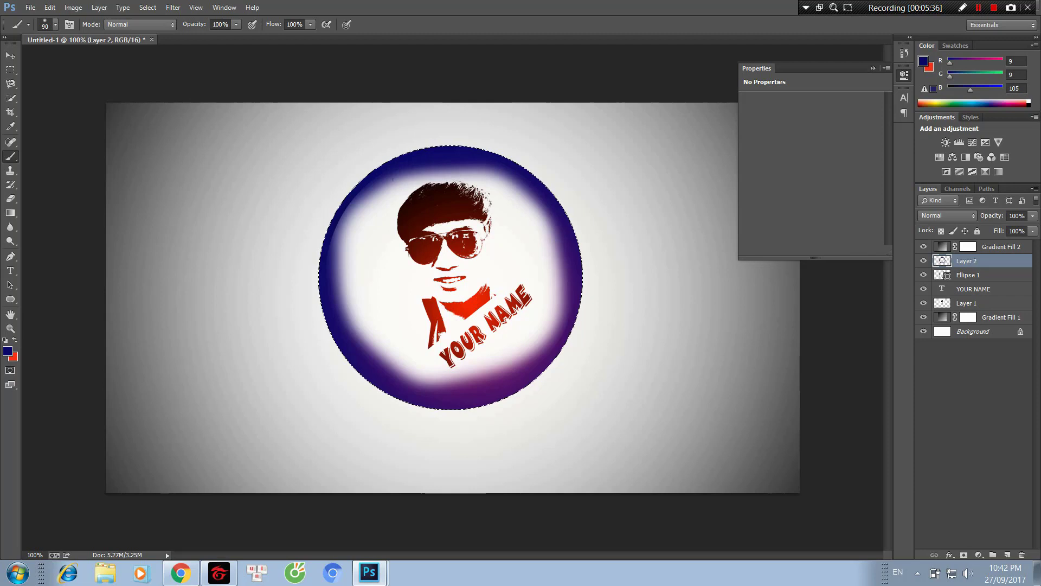
# Set the painted ring layer to Lighten blend mode and deselect.
pyautogui.click(947, 216)
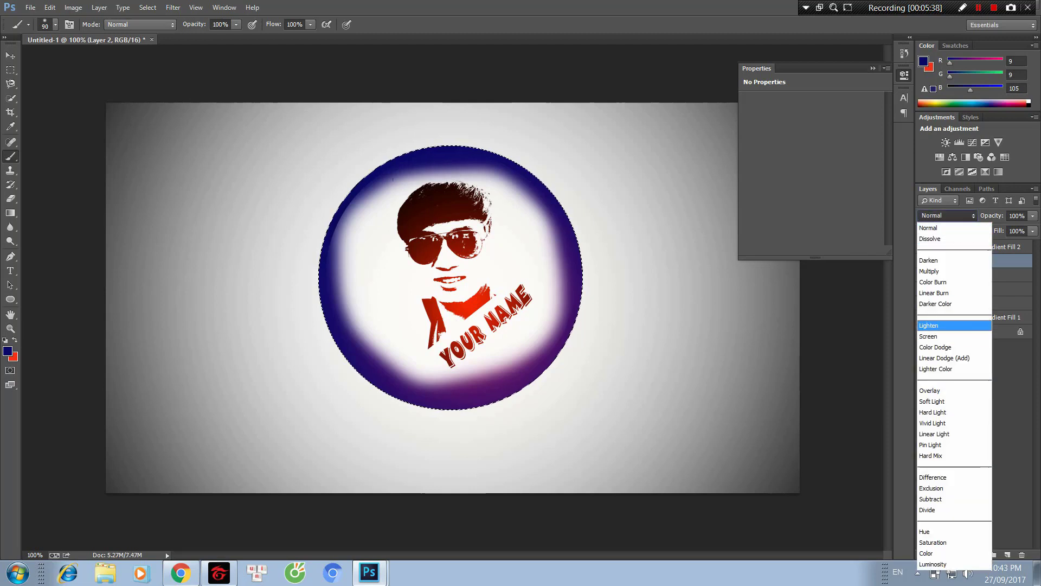
pyautogui.click(938, 325)
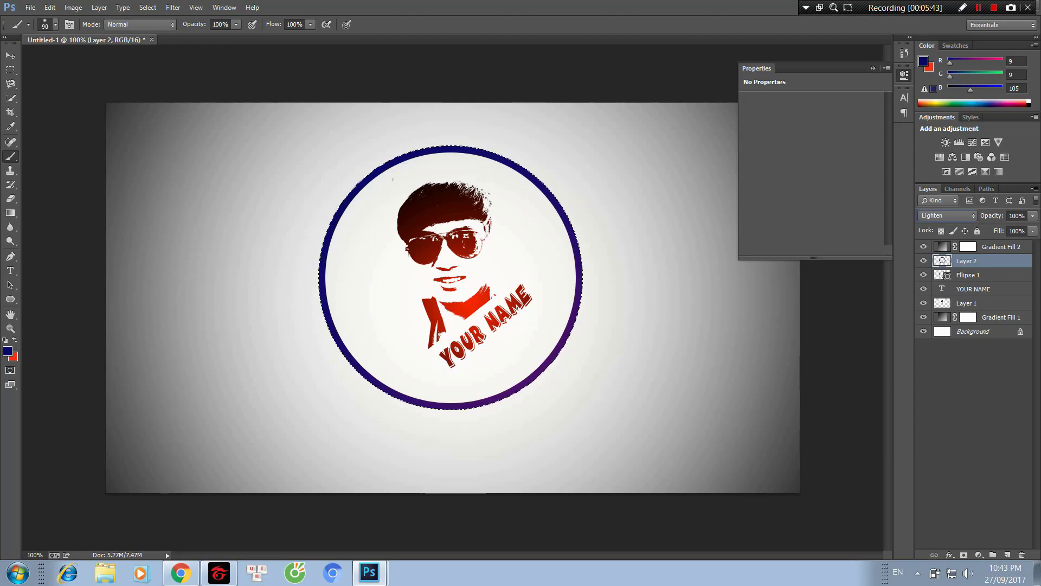
pyautogui.hotkey('ctrl', 'd')
# On a new layer, paint a soft red glow left of the face.
pyautogui.press('x')
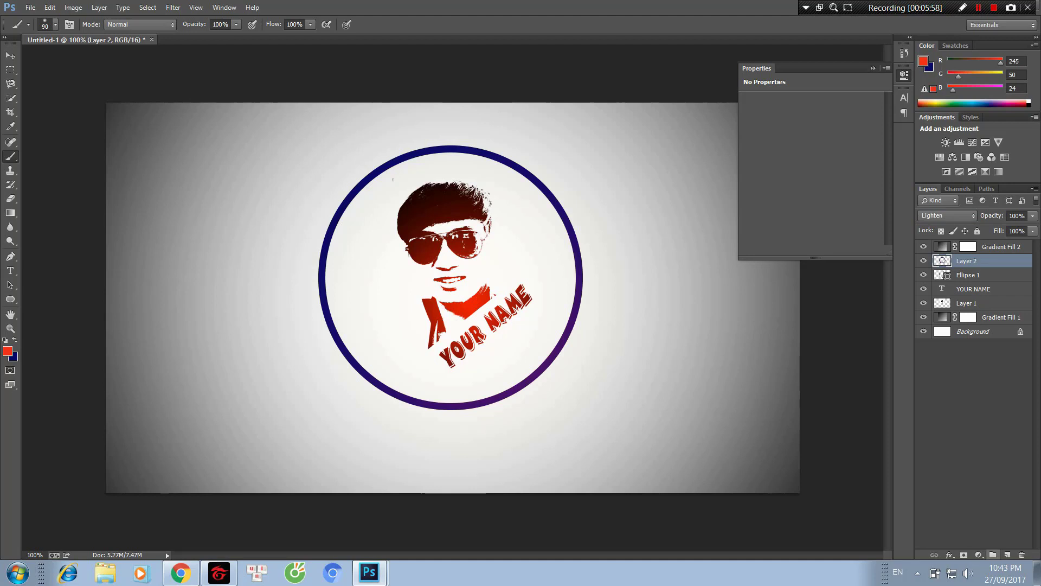
pyautogui.click(1007, 555)
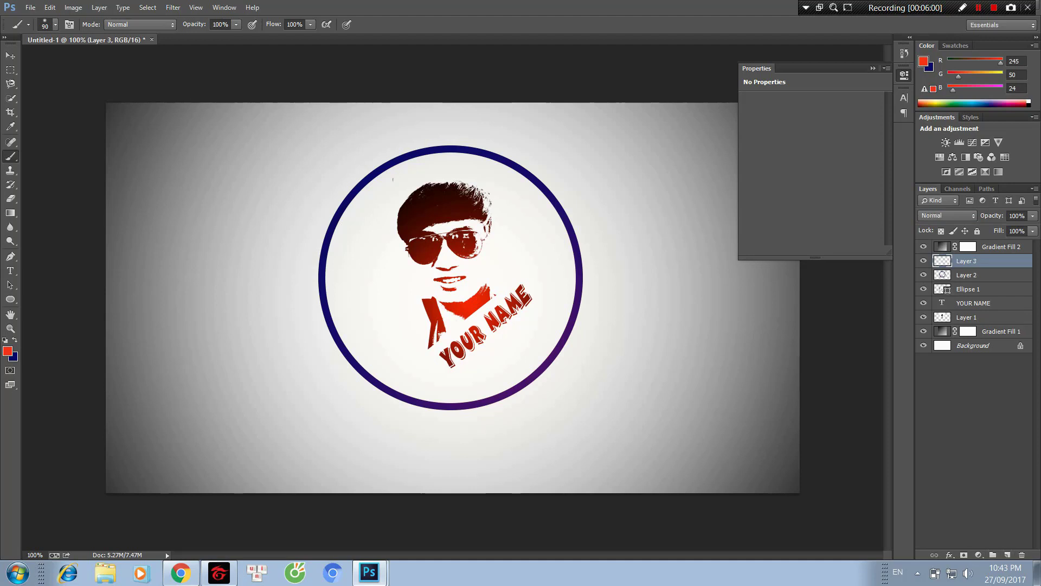
pyautogui.moveTo(379, 320)
pyautogui.mouseDown()
pyautogui.moveTo(377, 339)
pyautogui.moveTo(358, 326)
pyautogui.mouseUp()
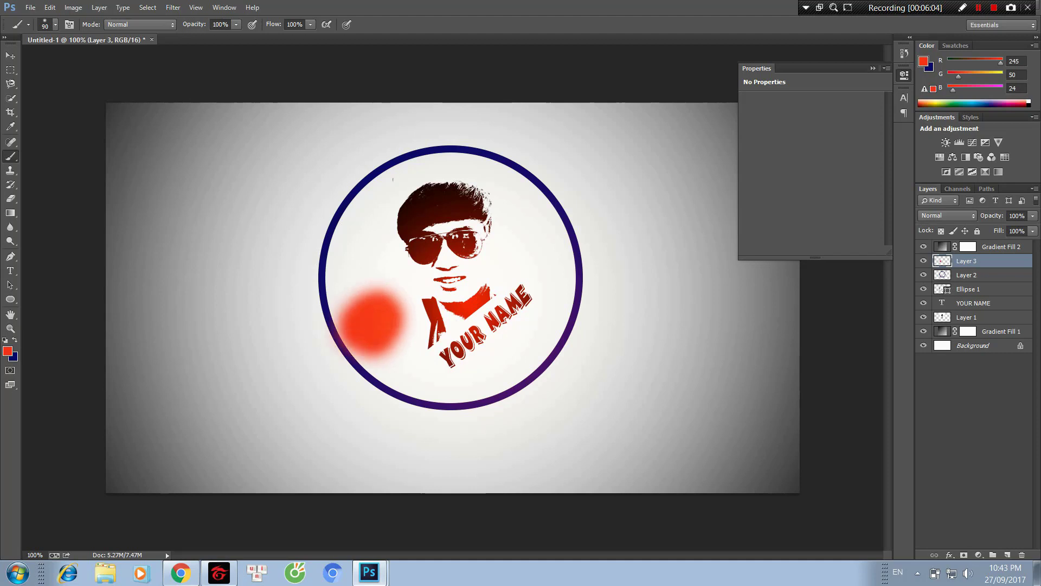
# Paint a light cyan glow right of the face and blend the glow layer in Screen mode.
pyautogui.press('x')
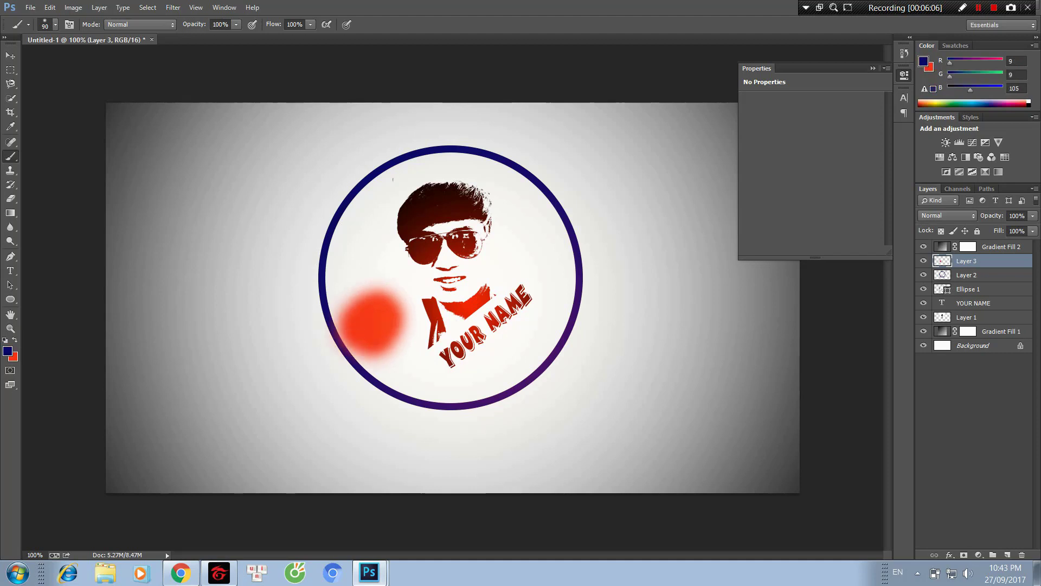
pyautogui.click(8, 351)
pyautogui.write('096369')
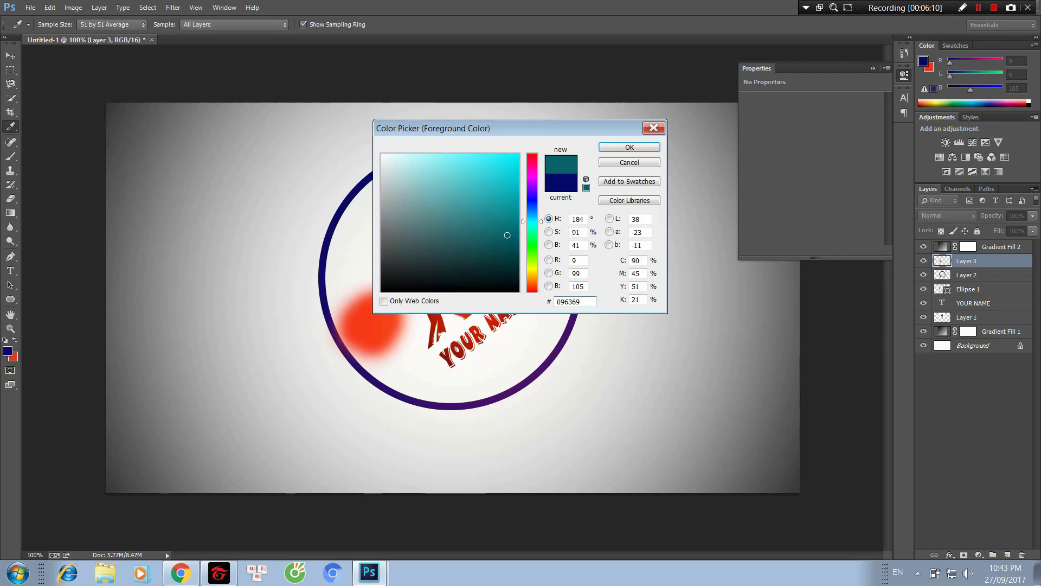
pyautogui.click(490, 159)
pyautogui.click(629, 147)
pyautogui.moveTo(538, 231)
pyautogui.mouseDown()
pyautogui.moveTo(527, 227)
pyautogui.moveTo(553, 223)
pyautogui.moveTo(506, 214)
pyautogui.mouseUp()
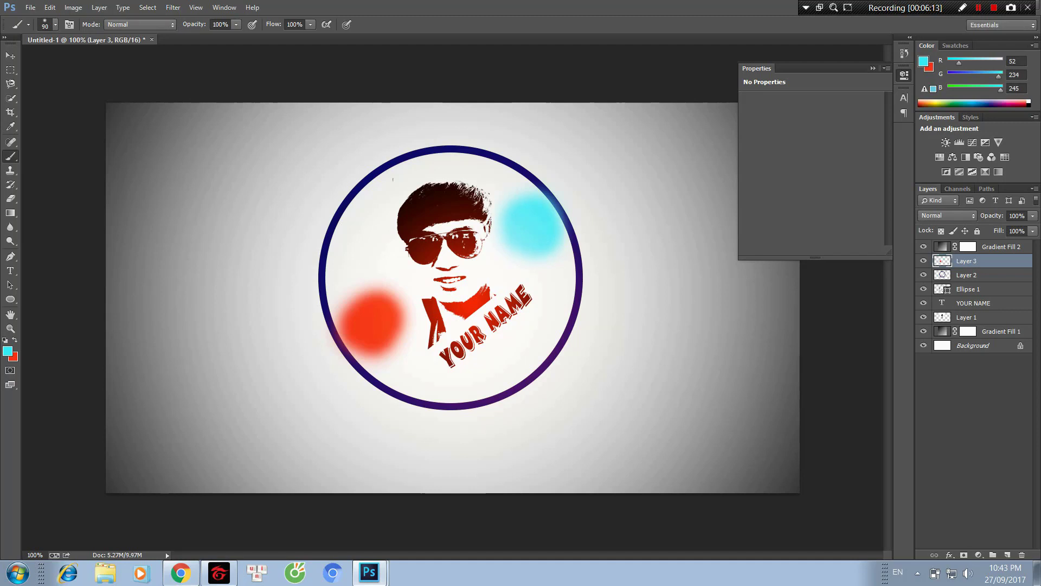
pyautogui.click(946, 215)
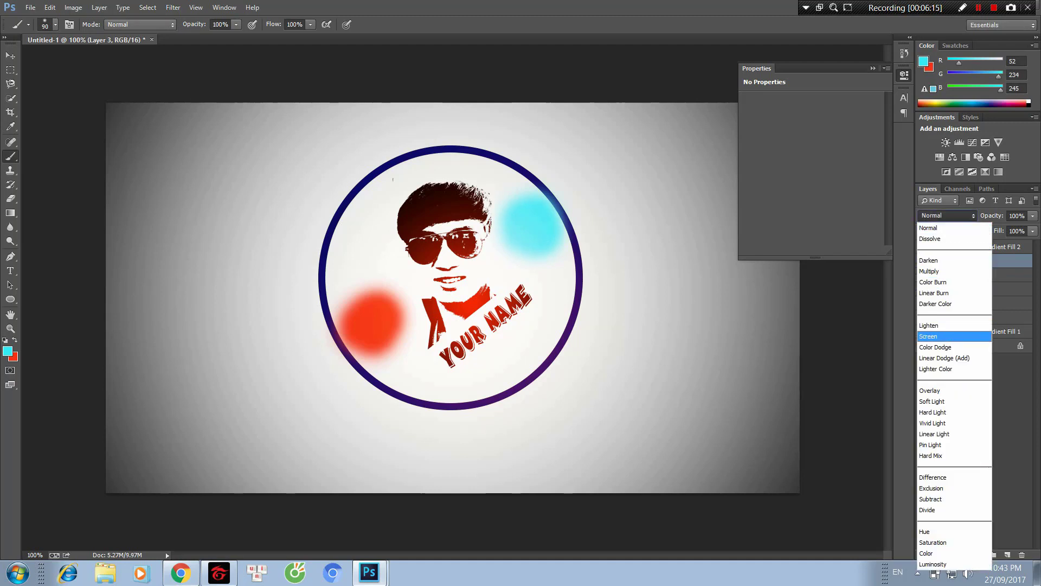
pyautogui.click(928, 337)
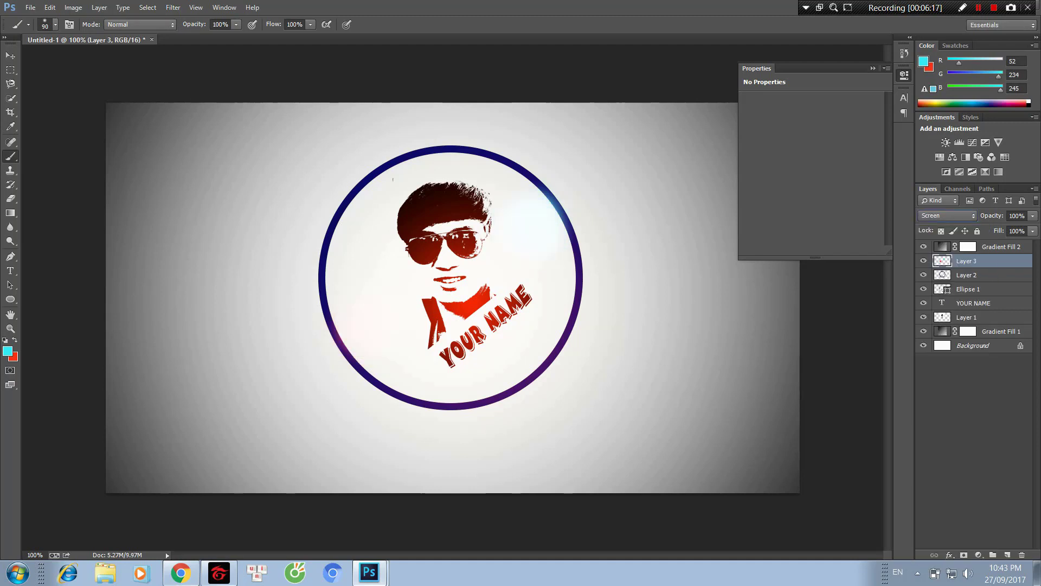
# Free-transform the glow layer, stretching it up-right and down-left to about 117% by 121%.
pyautogui.hotkey('ctrl', 't')
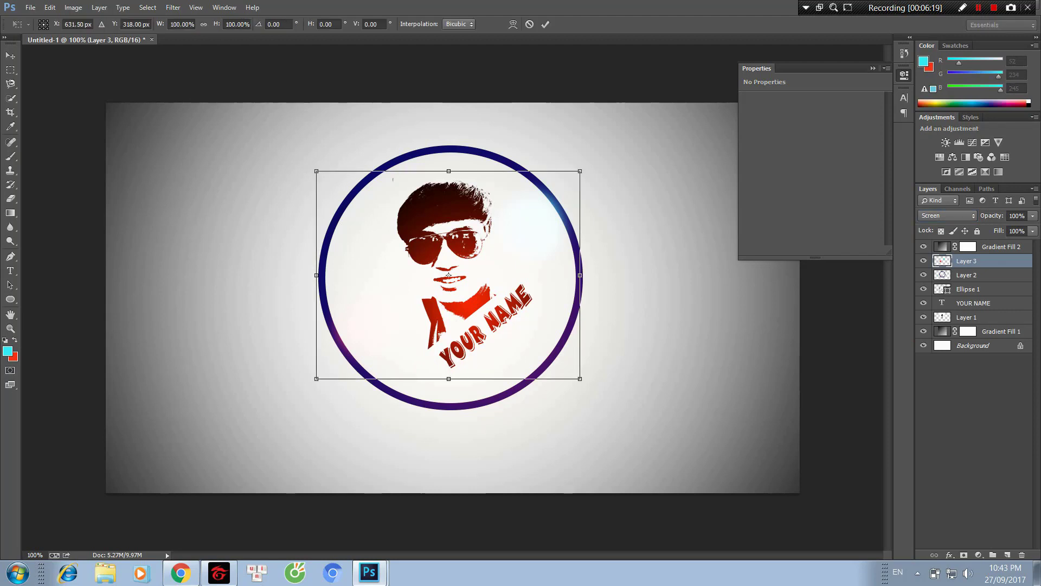
pyautogui.moveTo(588, 167); pyautogui.dragTo(600, 152)
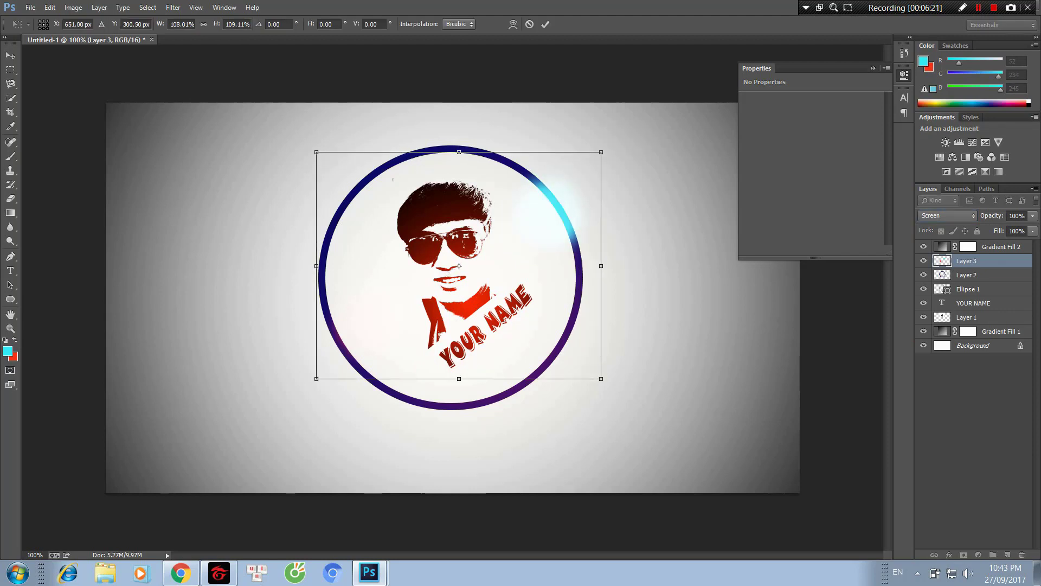
pyautogui.moveTo(317, 379); pyautogui.dragTo(292, 404)
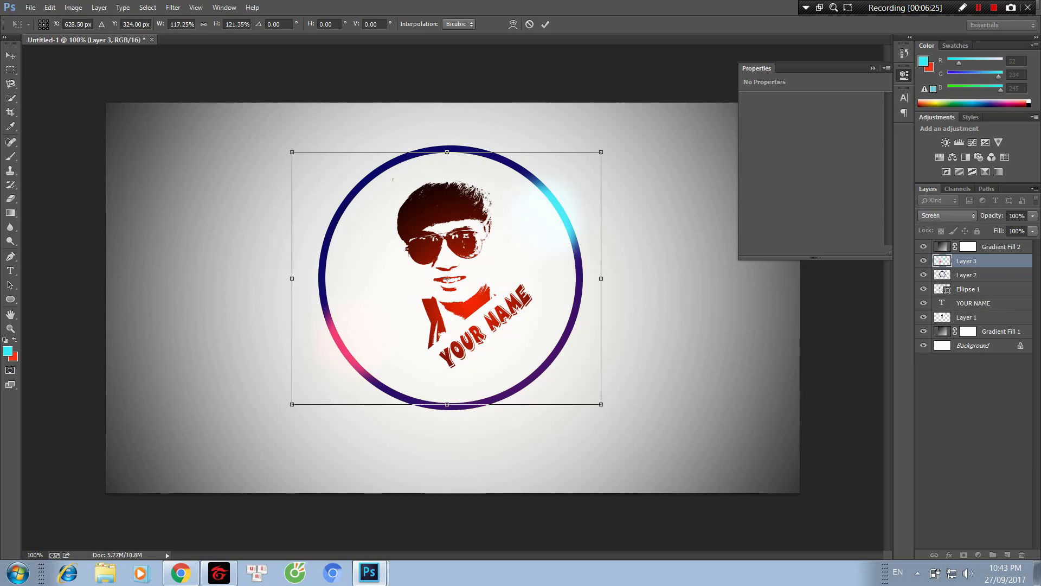
pyautogui.press('Return')
pyautogui.press('b')
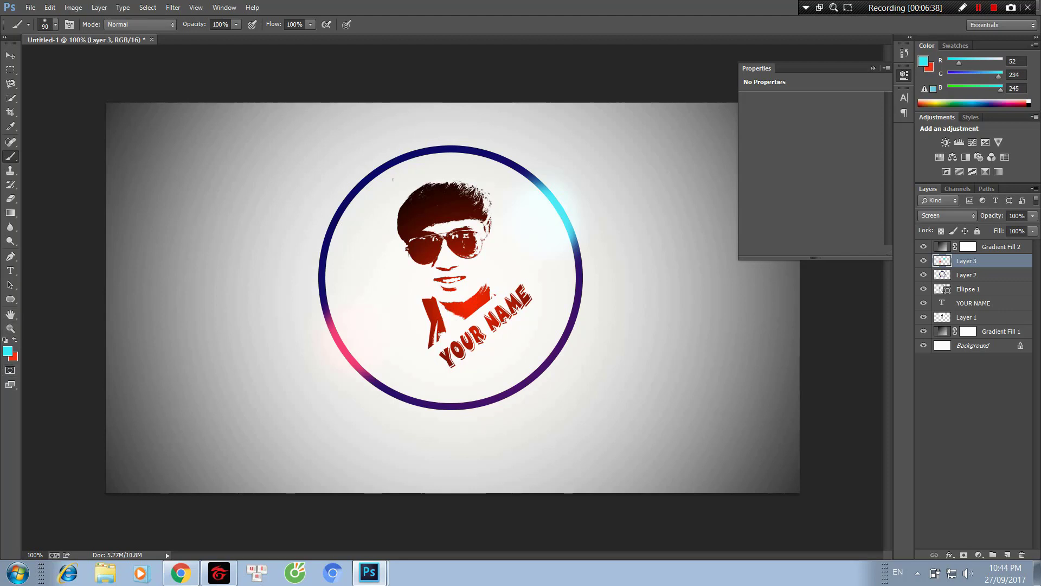
# Open the blue starburst image 'tải xuống.jpg'.
pyautogui.hotkey('alt', 'f')
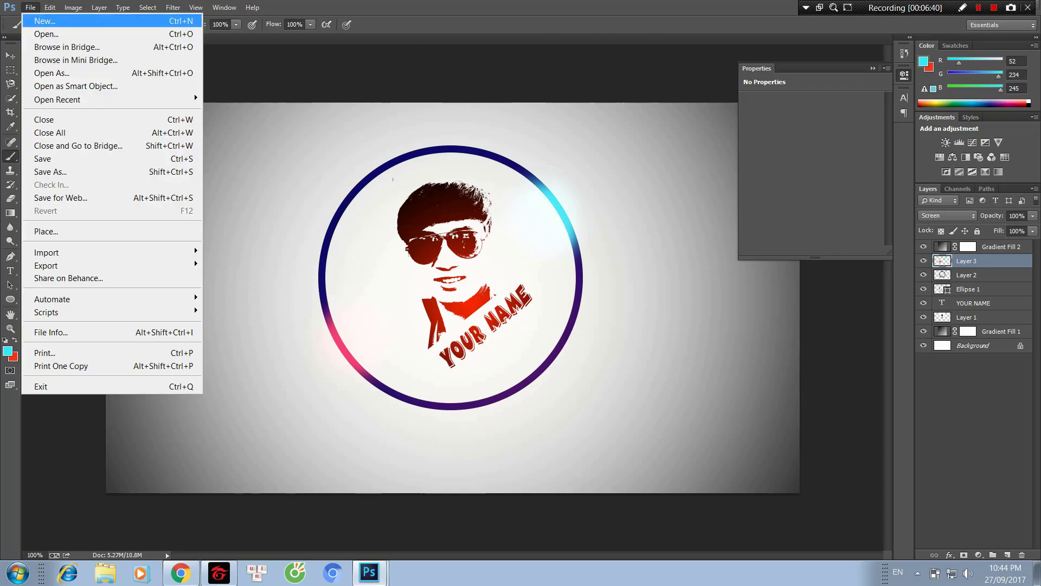
pyautogui.press('Down')
pyautogui.press('Return')
pyautogui.scroll(-3, 380, 209)
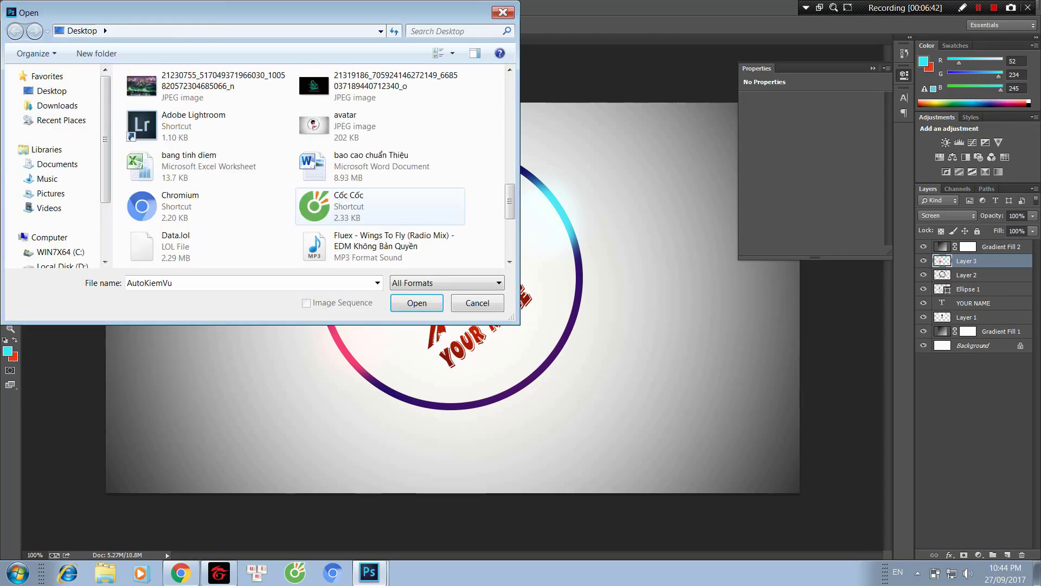
pyautogui.scroll(-3, 380, 208)
pyautogui.click(179, 208)
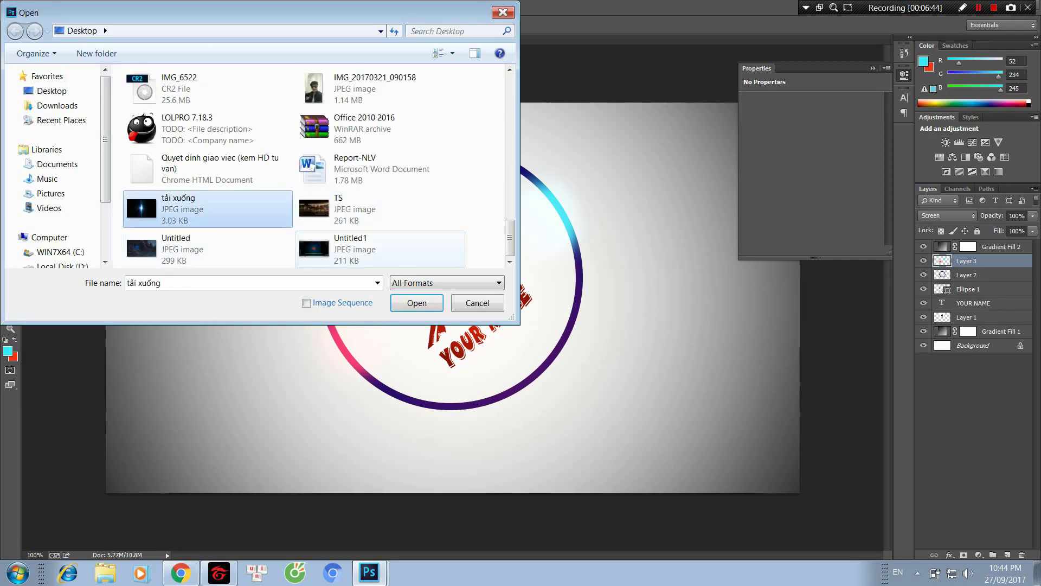
pyautogui.click(416, 302)
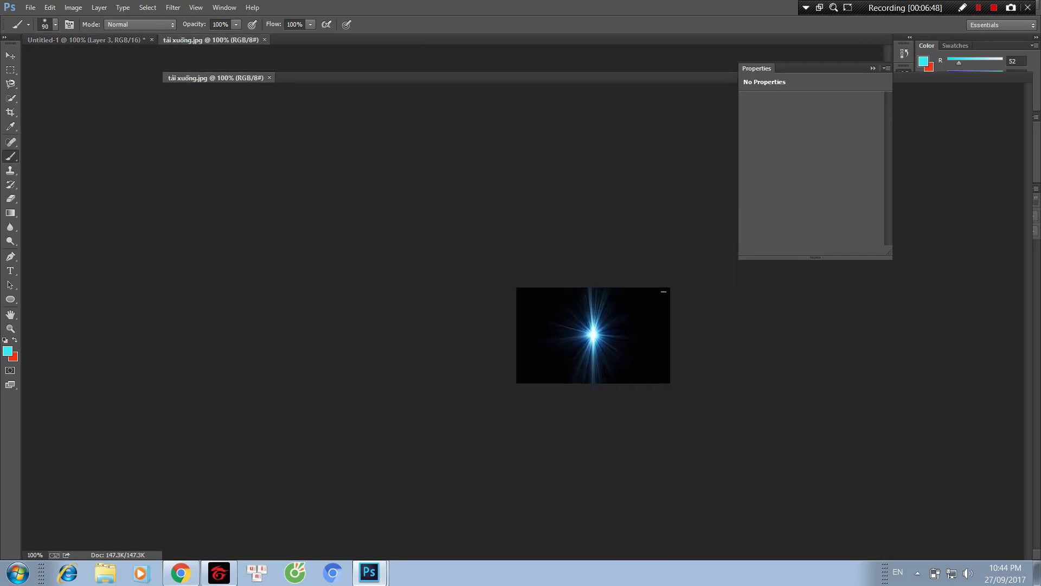
# Drag the starburst into Untitled-1 as a new layer, accepting the bit-depth warning.
pyautogui.moveTo(212, 39); pyautogui.dragTo(217, 99)
pyautogui.moveTo(942, 248)
pyautogui.mouseDown()
pyautogui.moveTo(333, 306)
pyautogui.moveTo(362, 367)
pyautogui.mouseUp()
pyautogui.click(493, 347)
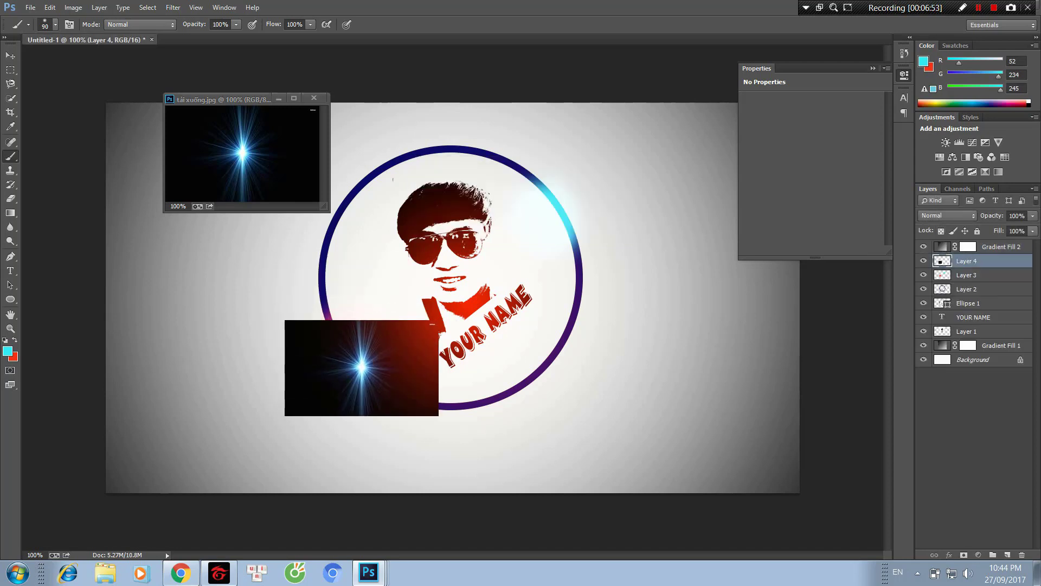
# Bring the starburst layer to the top, rotate it about -89° and scale it up.
pyautogui.hotkey('ctrl', ']')
pyautogui.hotkey('ctrl', 't')
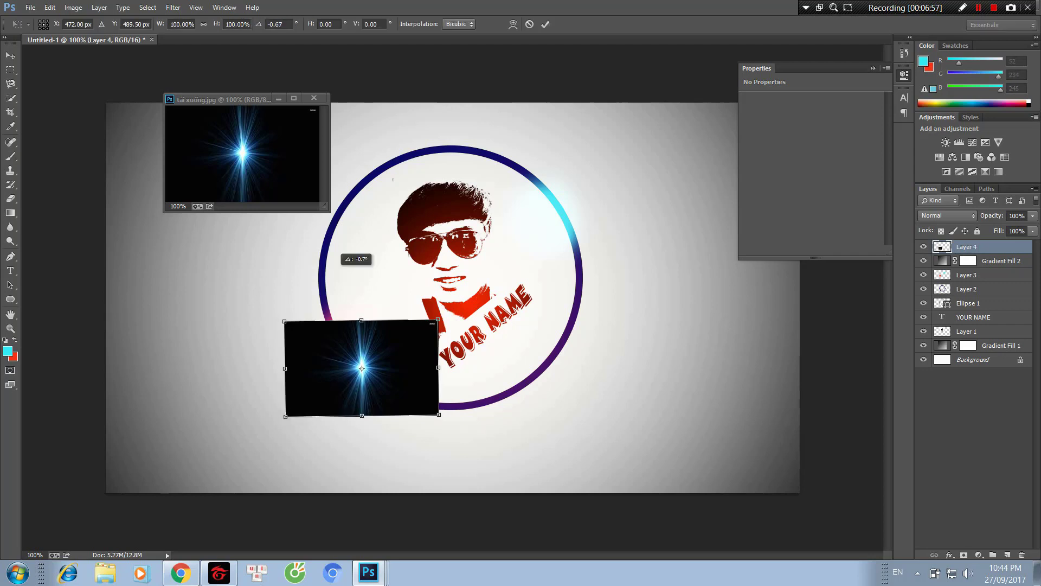
pyautogui.moveTo(461, 317); pyautogui.dragTo(320, 265)
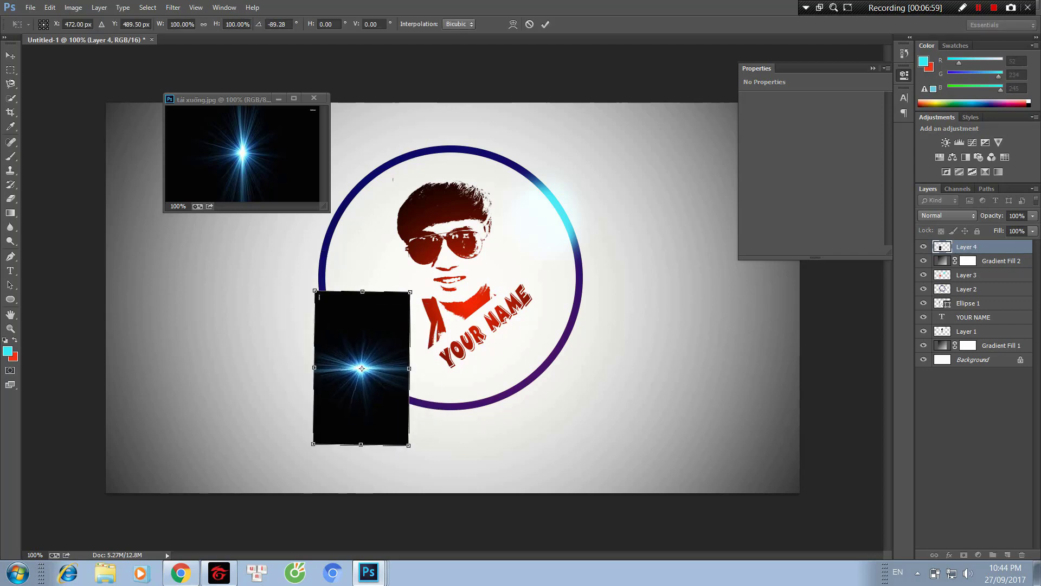
pyautogui.moveTo(410, 291); pyautogui.dragTo(436, 278)
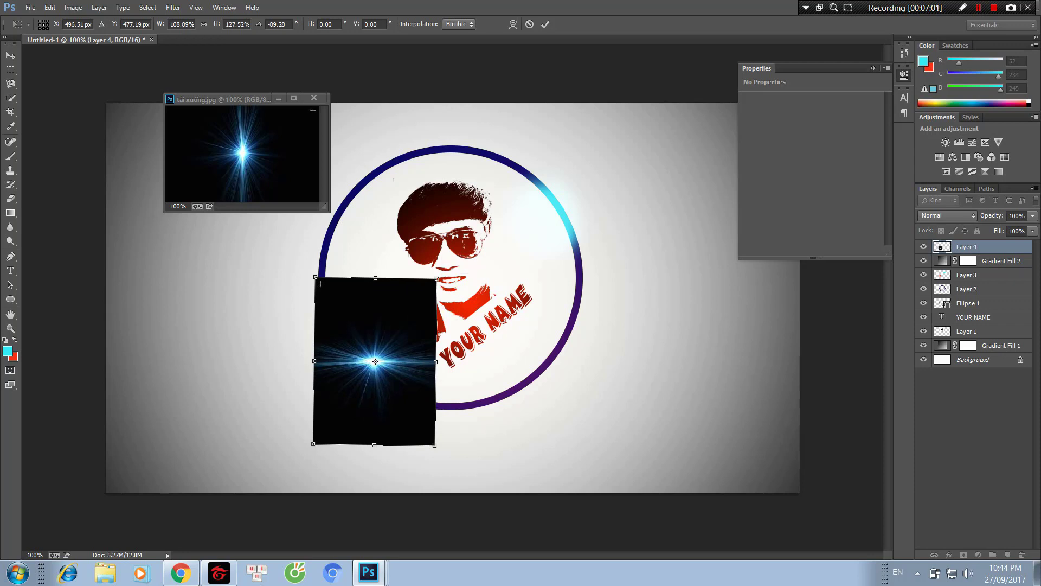
pyautogui.press('Return')
pyautogui.press('b')
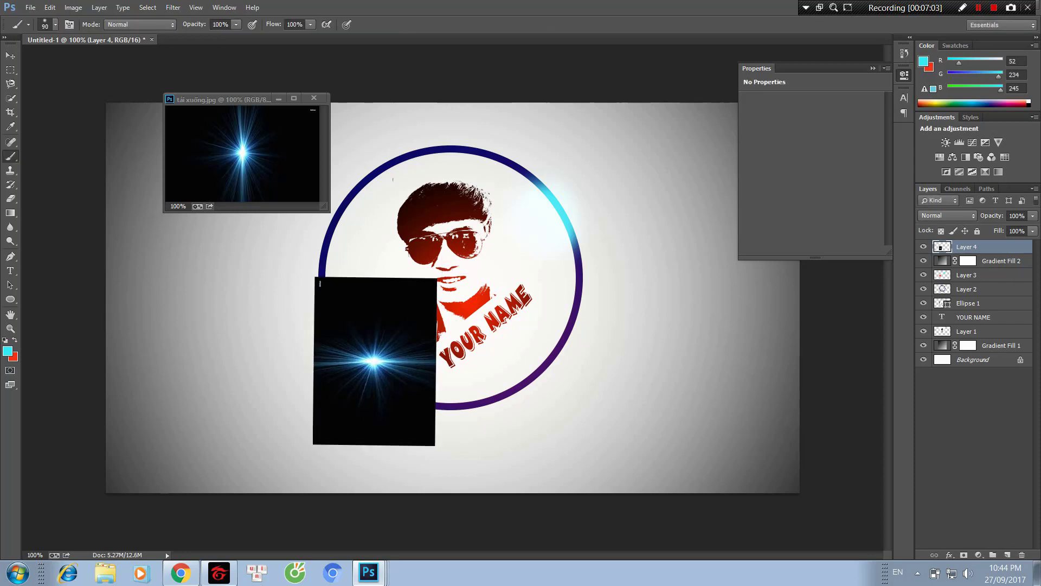
# Blend the starburst in Screen mode and place its glint on the ring's lower left.
pyautogui.click(947, 215)
pyautogui.click(943, 332)
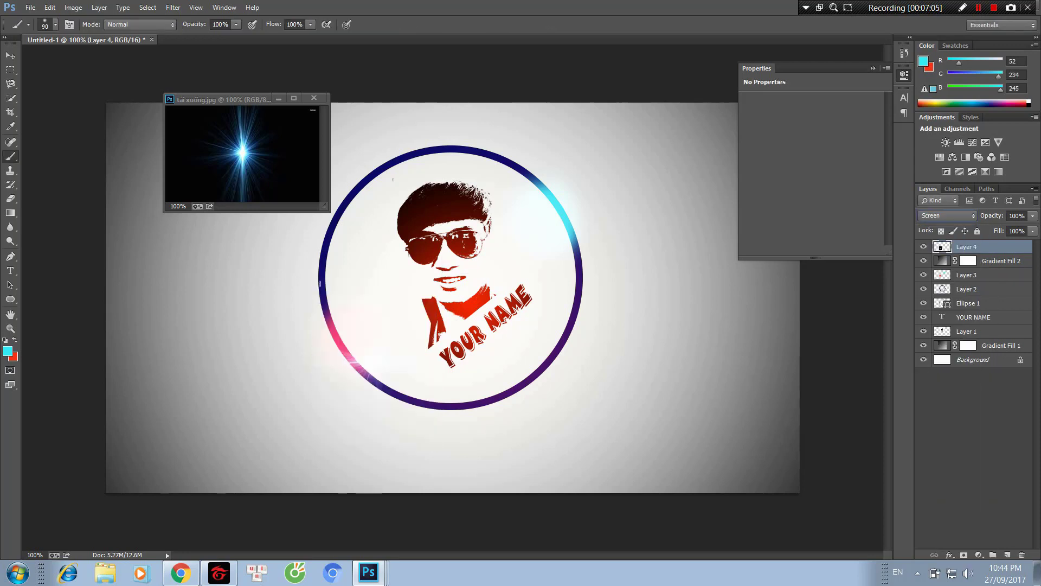
pyautogui.moveTo(390, 337); pyautogui.dragTo(395, 363)
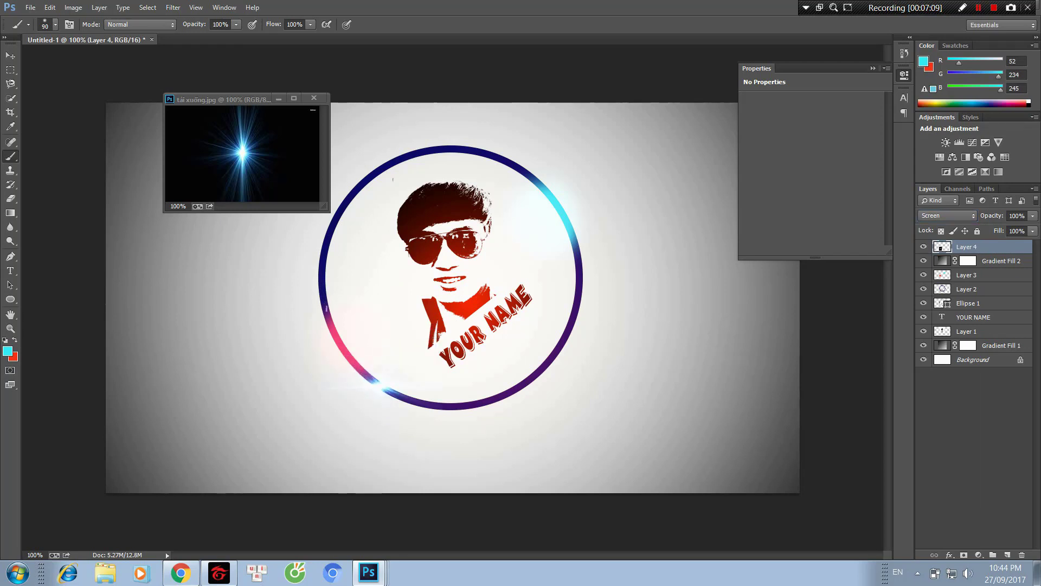
# Duplicate the glint to the ring's upper right and close the starburst image window.
pyautogui.hotkey('ctrl', 'j')
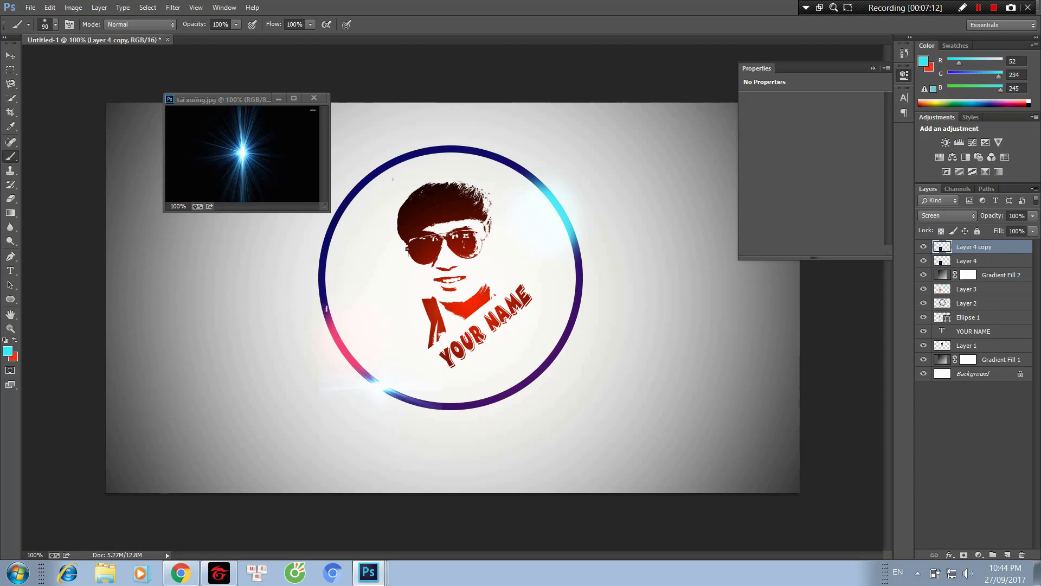
pyautogui.moveTo(383, 382)
pyautogui.mouseDown()
pyautogui.moveTo(529, 153)
pyautogui.moveTo(528, 174)
pyautogui.mouseUp()
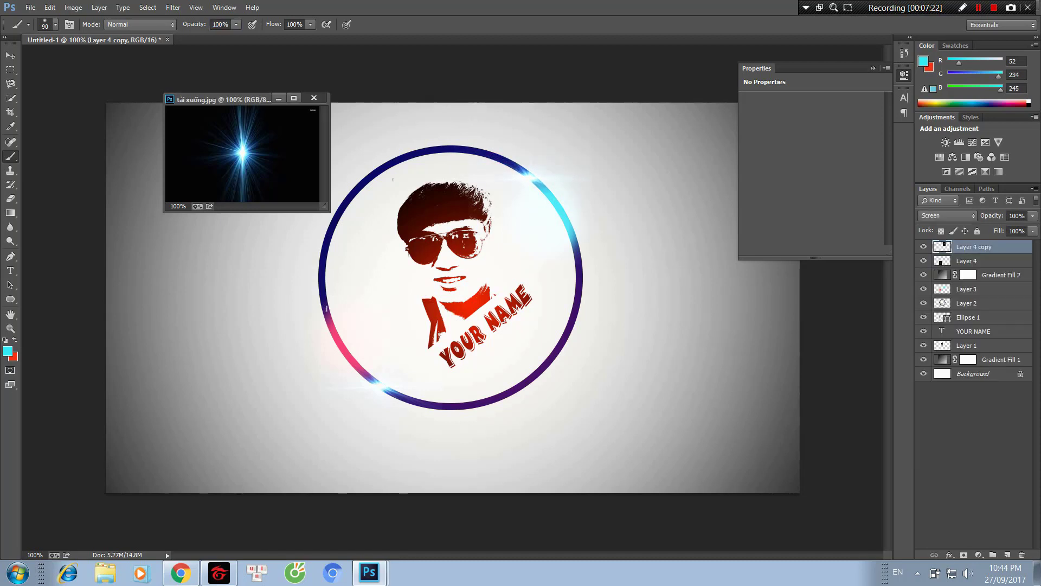
pyautogui.click(314, 97)
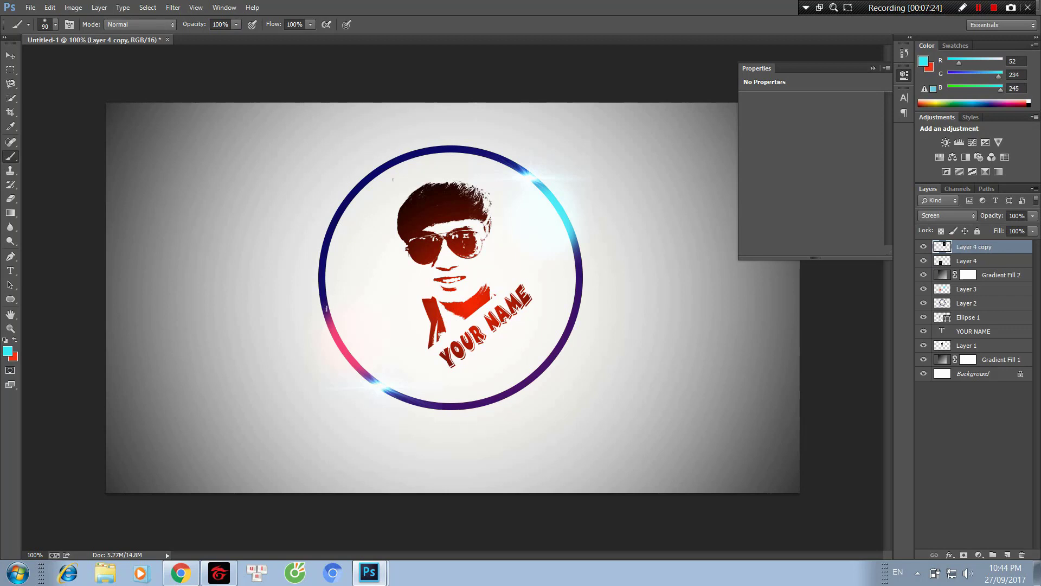
# Mask and paint away part of the upper-right glint, then add a mask to the original glint.
pyautogui.click(964, 555)
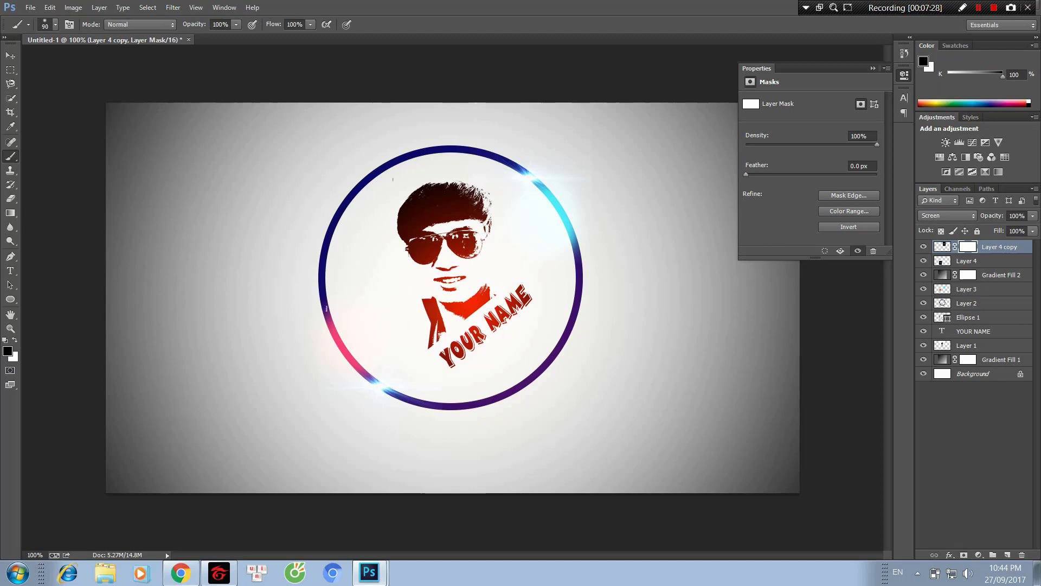
pyautogui.moveTo(526, 176); pyautogui.dragTo(509, 165)
pyautogui.moveTo(528, 175); pyautogui.dragTo(509, 166)
pyautogui.hotkey('alt', '[')
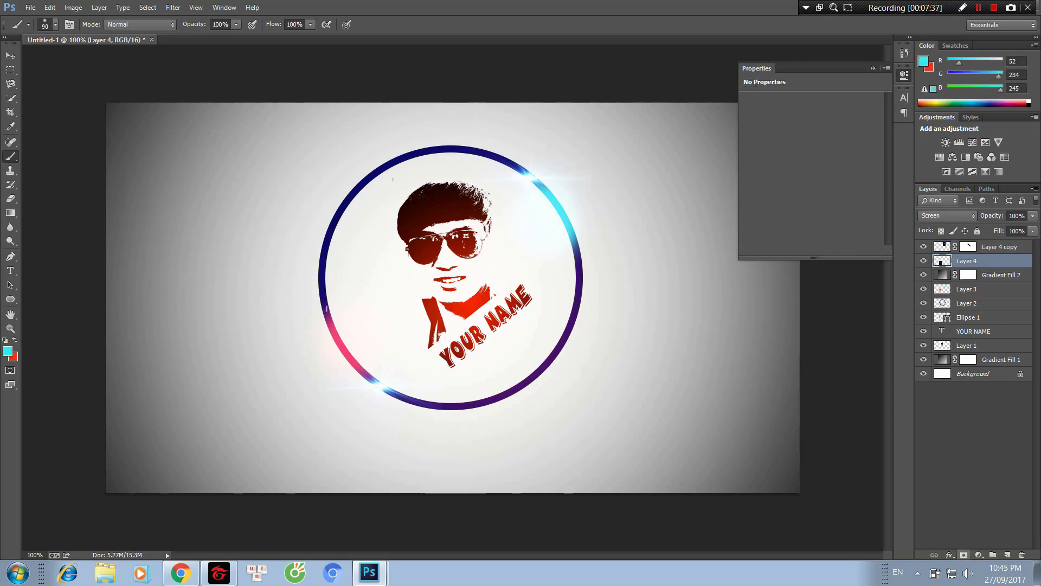
pyautogui.click(963, 554)
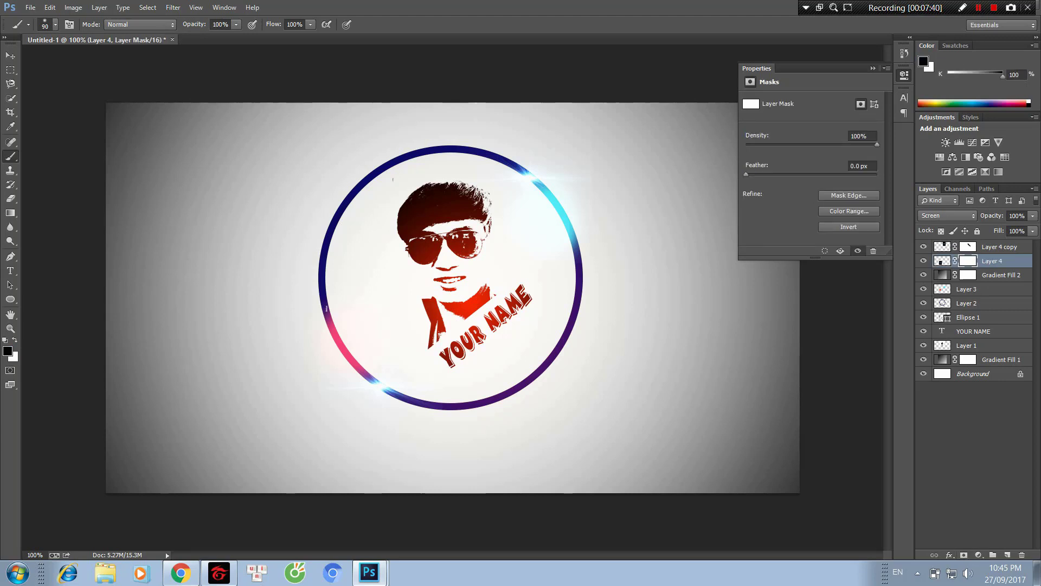